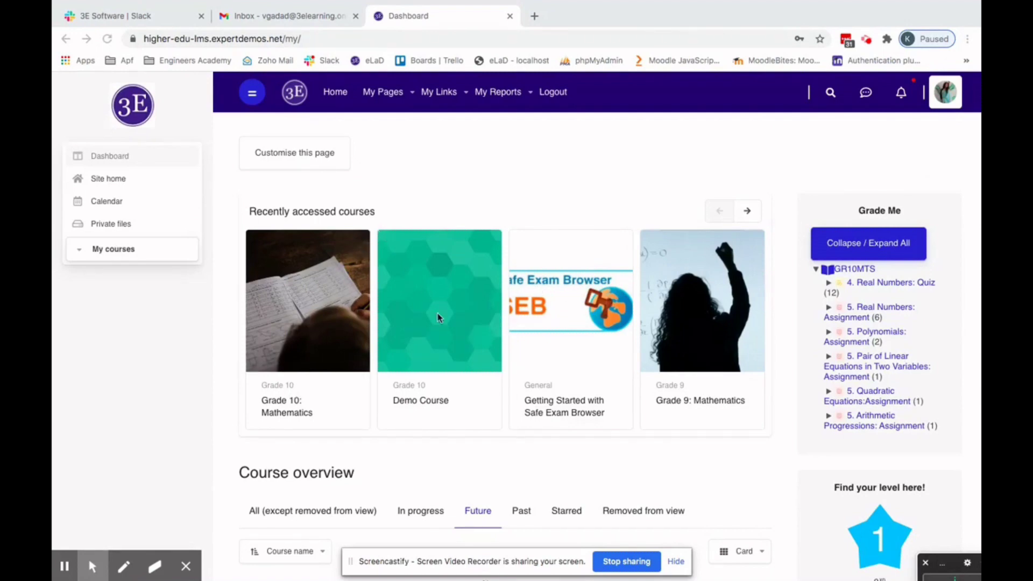
# - Open the Grade 10: Mathematics course from the dashboard's Recently accessed courses
pyautogui.click(281, 398)
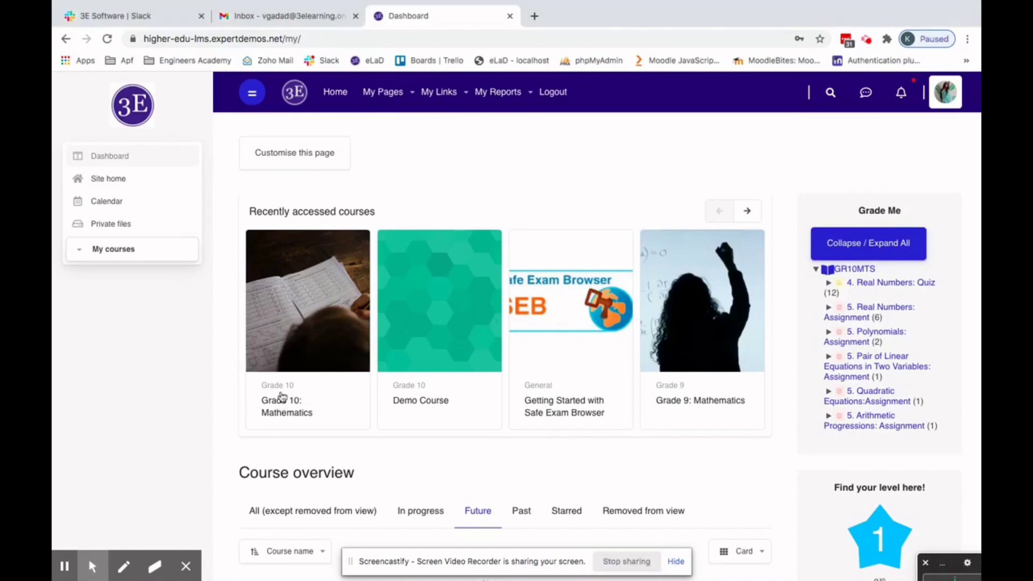
pyautogui.click(288, 350)
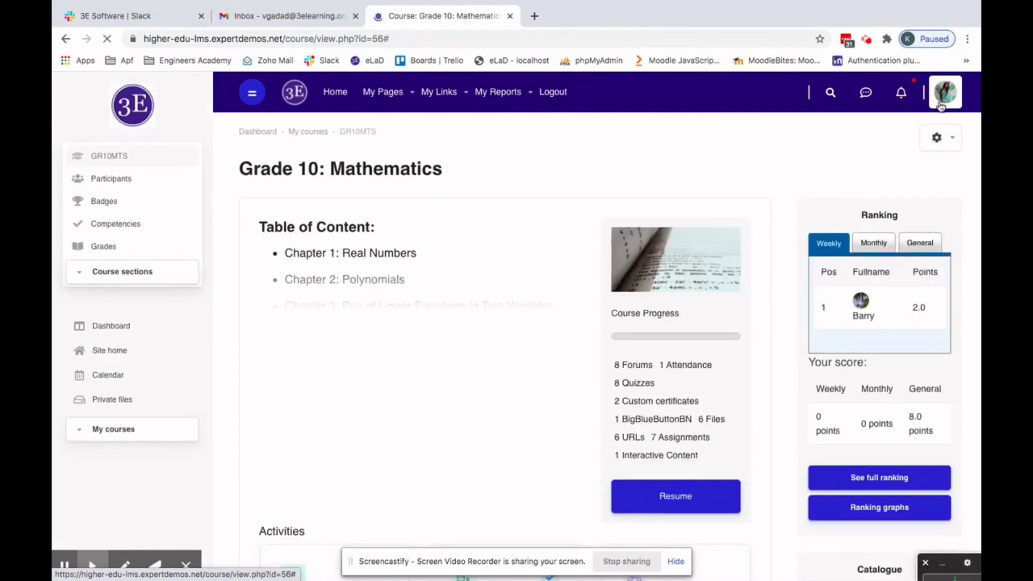
# - Show the full course summary and scroll through the chapters to Chapter 5: Arithmetic Progressions
pyautogui.scroll(-3, 452, 411)
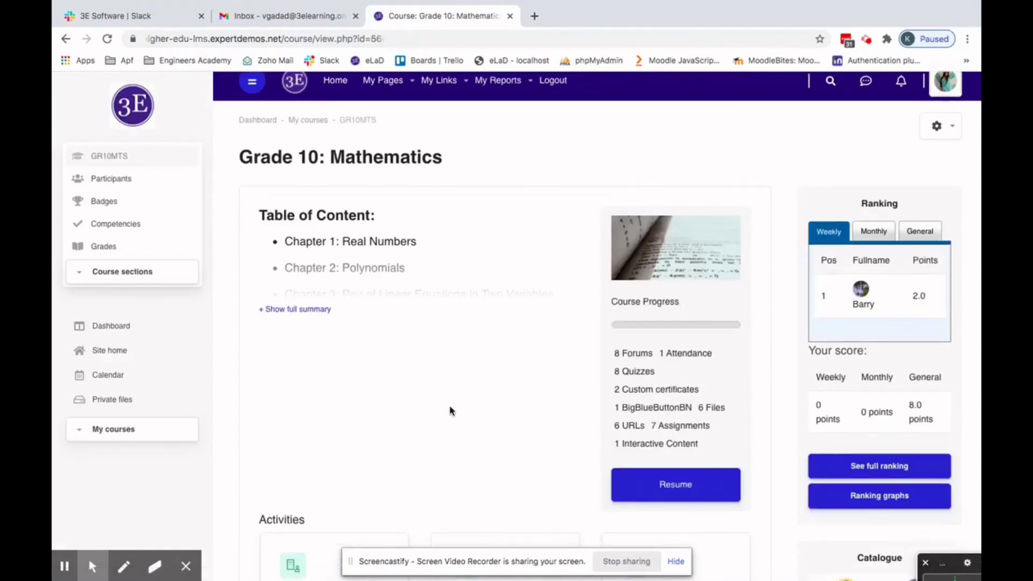
pyautogui.click(299, 178)
pyautogui.scroll(-5, 460, 275)
pyautogui.scroll(-6, 732, 398)
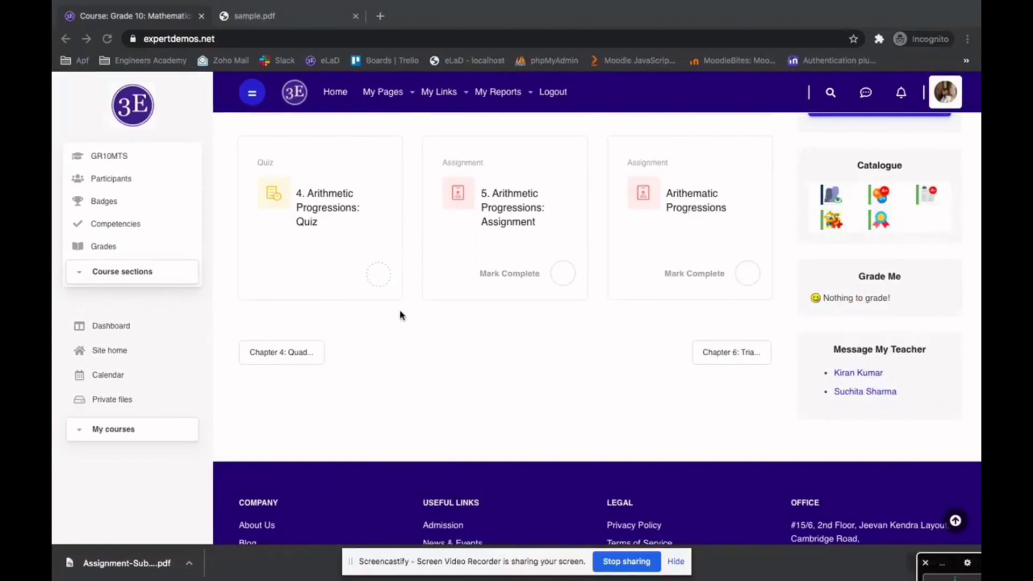
pyautogui.scroll(7, 400, 314)
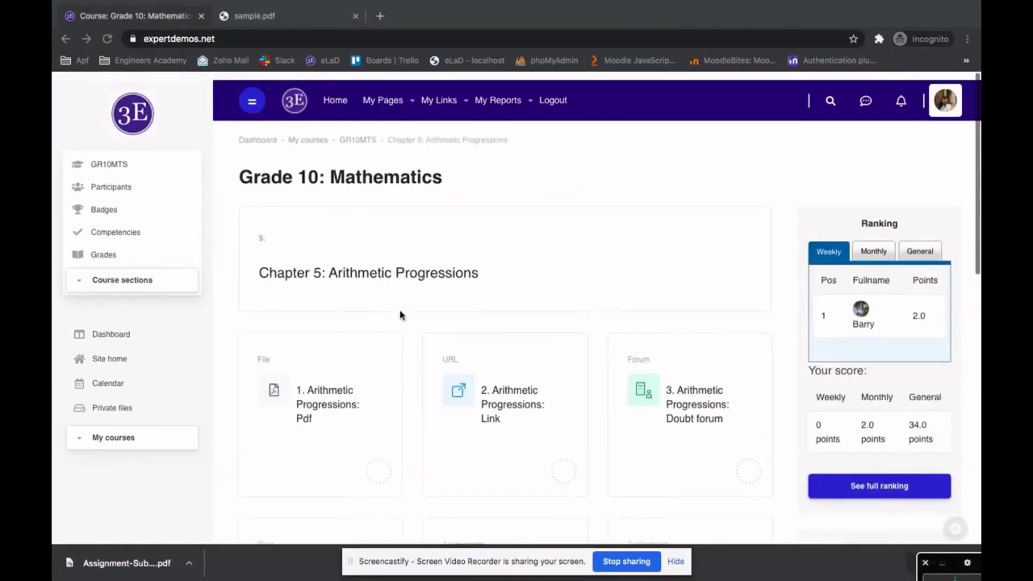
# - Open the student's account menu, then close it again
pyautogui.click(943, 98)
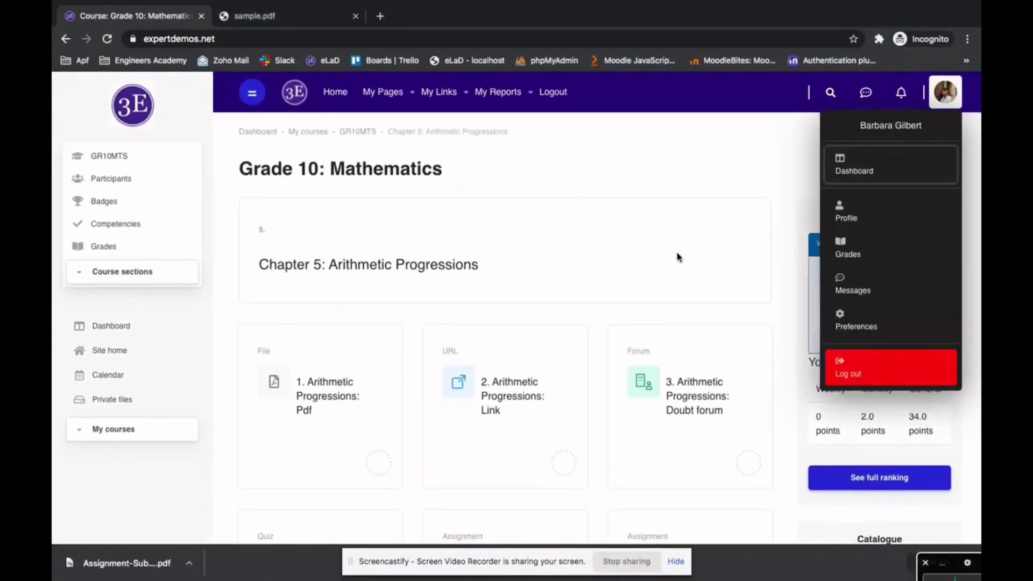
pyautogui.scroll(-4, 677, 258)
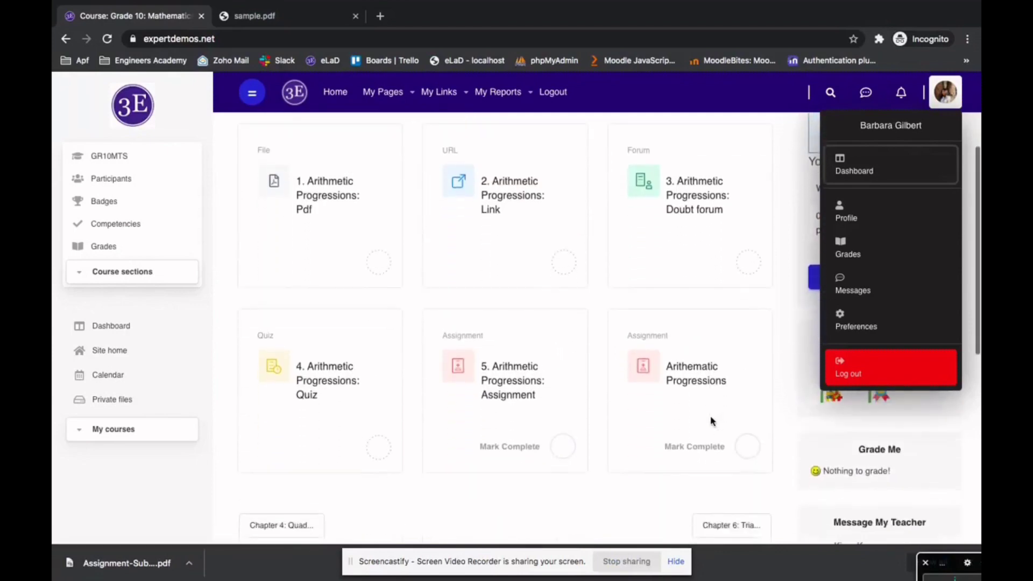
pyautogui.click(721, 325)
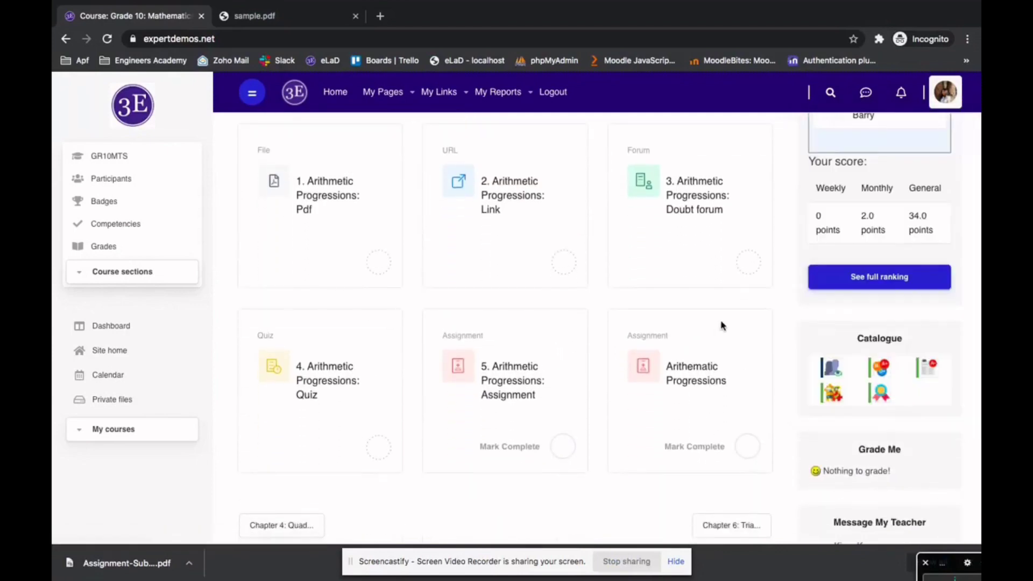
# - Open the Arithematic Progressions assignment as the student and start adding a submission
pyautogui.click(679, 378)
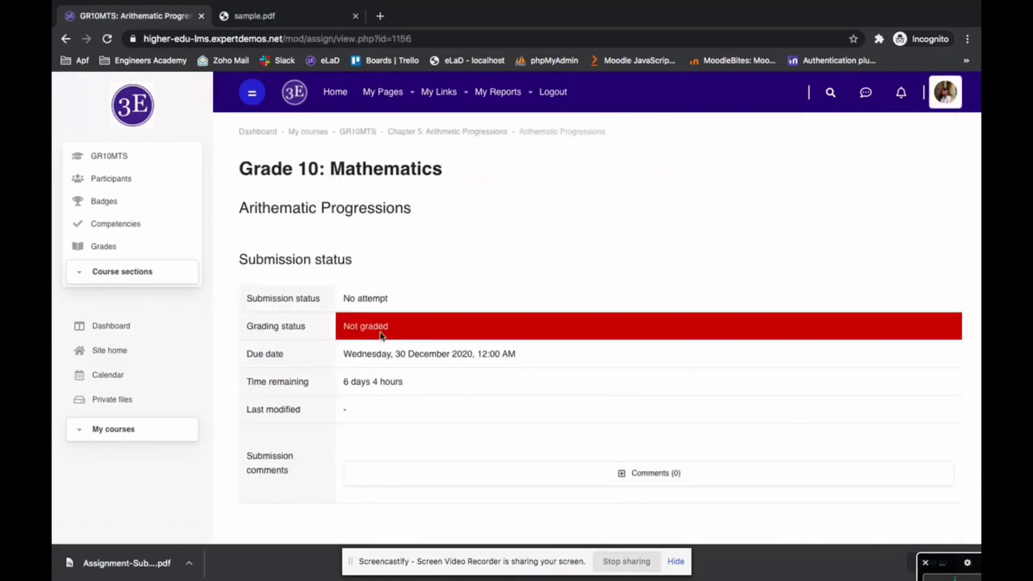
pyautogui.scroll(-1, 475, 408)
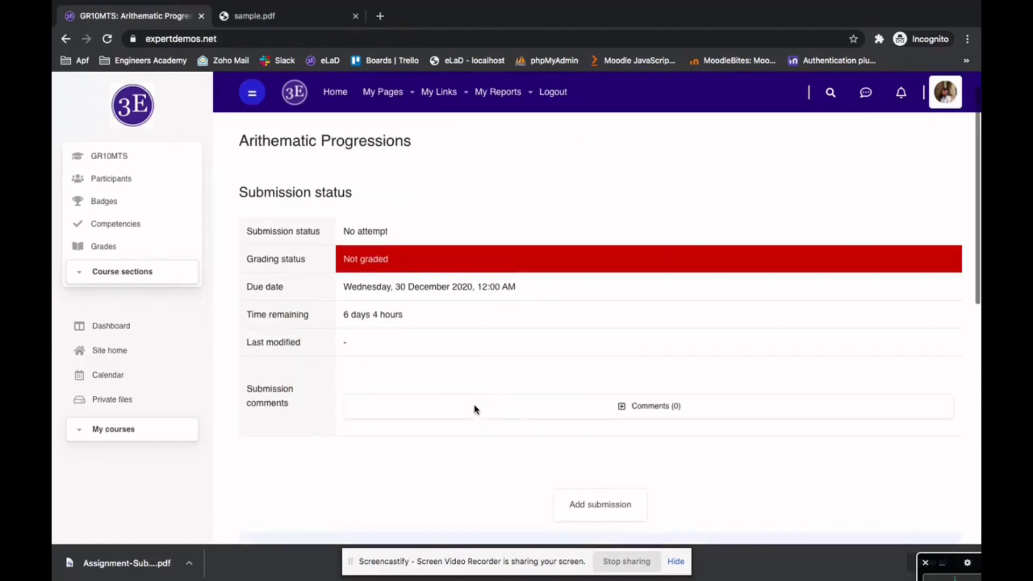
pyautogui.scroll(-1, 490, 452)
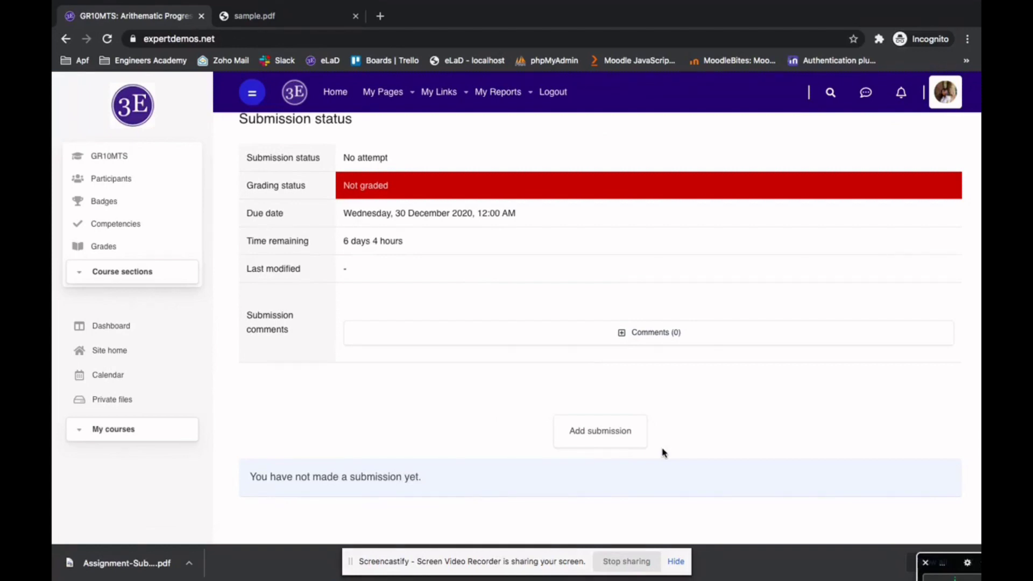
pyautogui.click(590, 438)
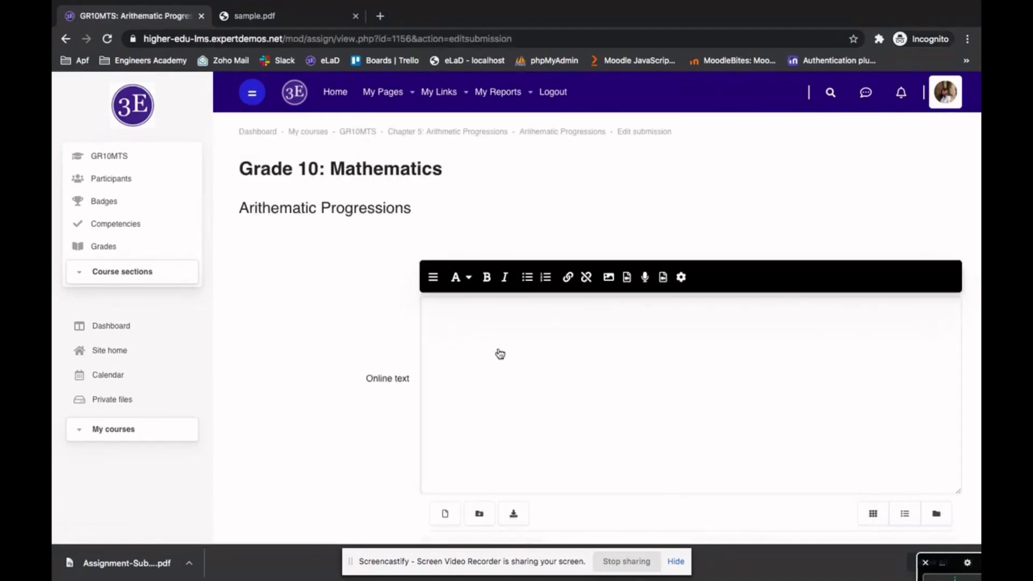
# - Upload Assignment-Submission.pdf into File submissions and save the submission
pyautogui.scroll(-2, 511, 361)
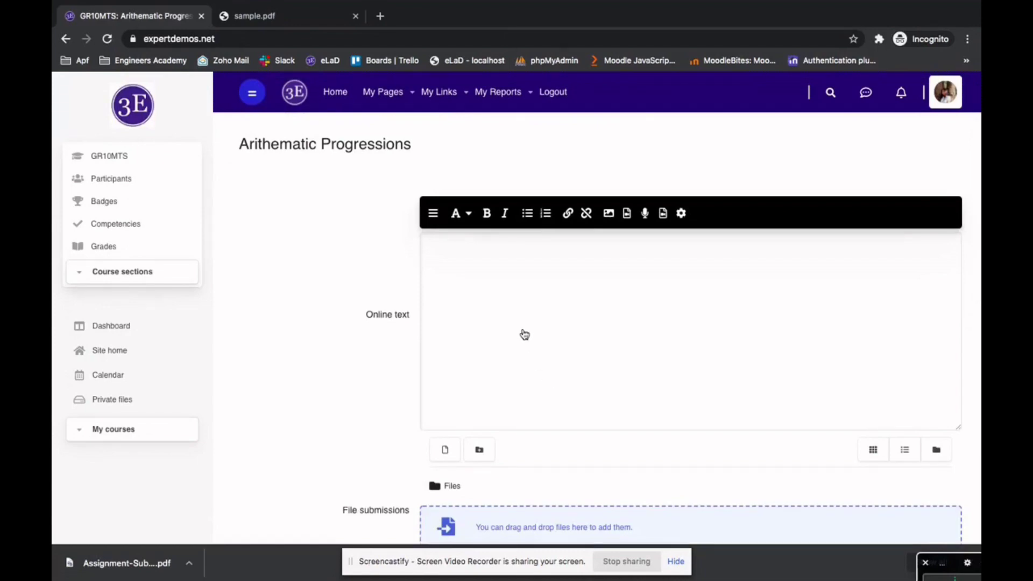
pyautogui.scroll(-2, 498, 321)
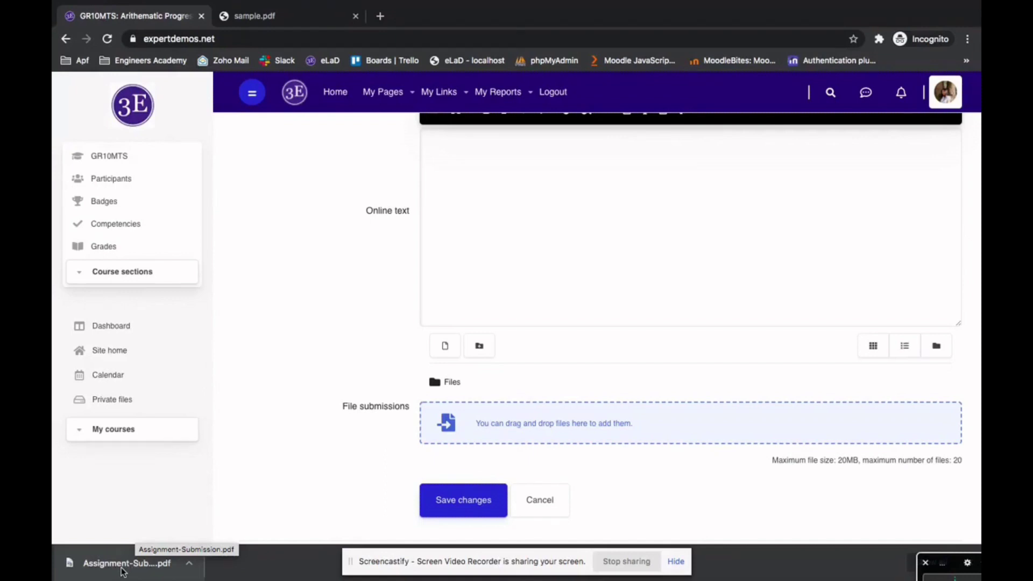
pyautogui.moveTo(122, 571); pyautogui.dragTo(521, 429)
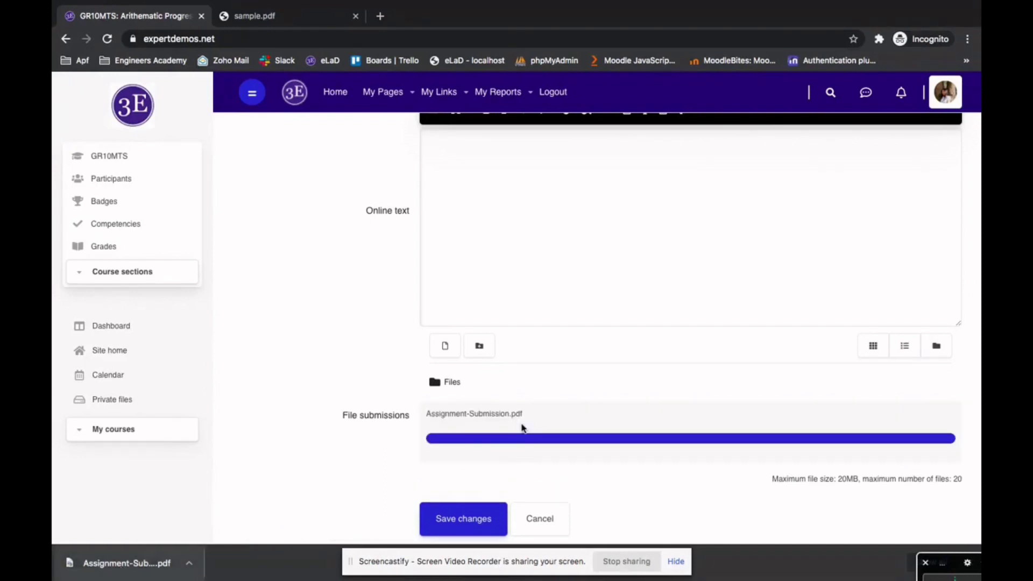
pyautogui.scroll(-2, 504, 448)
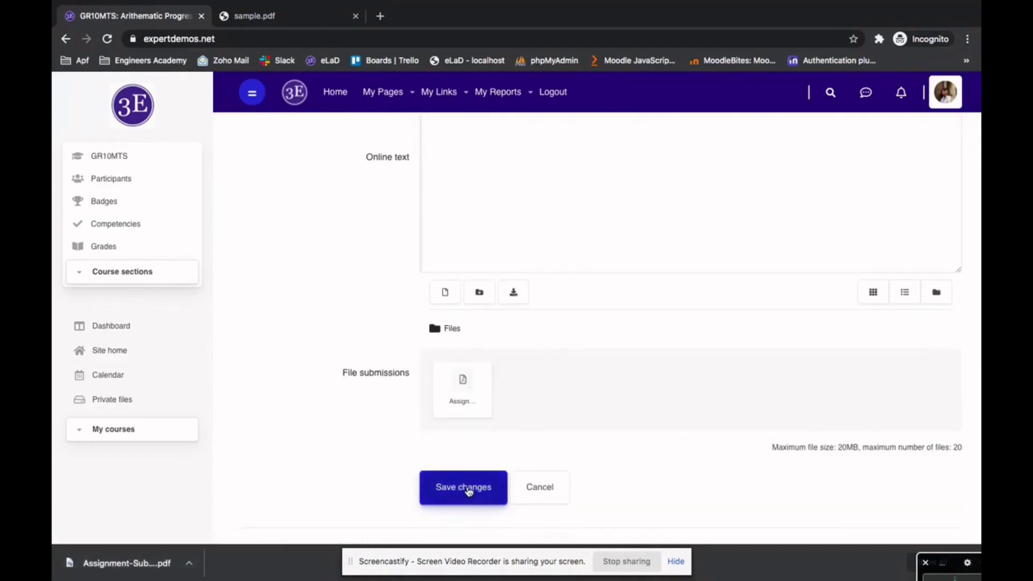
pyautogui.click(469, 491)
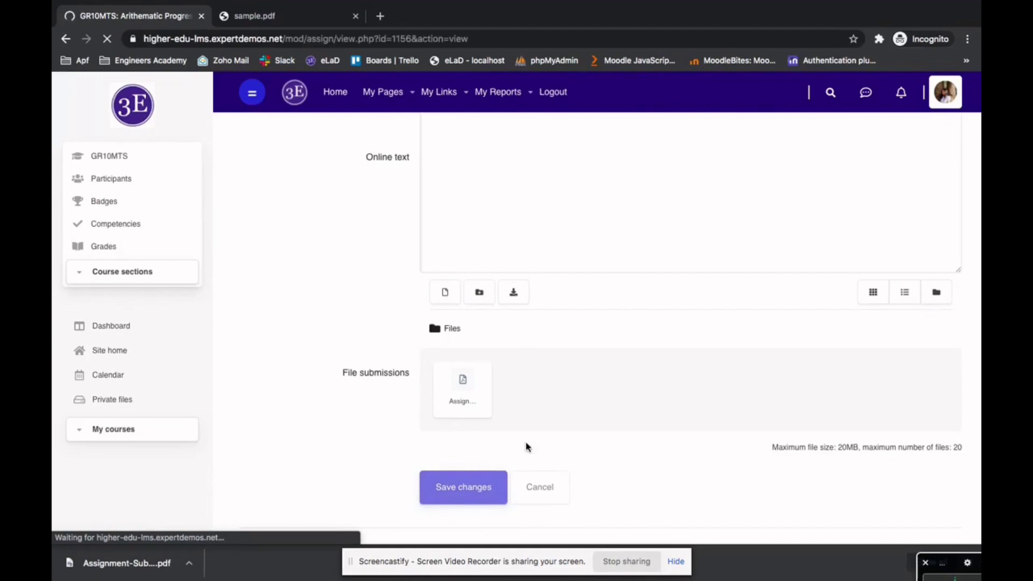
pyautogui.scroll(-2, 498, 393)
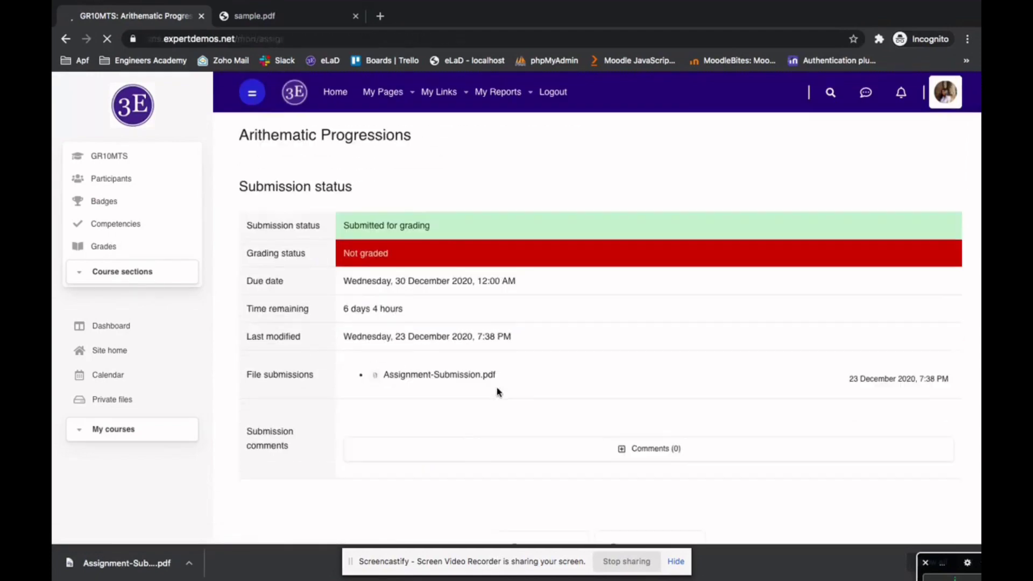
# - Select the 'Submitted for grading' status text on the student's submission page
pyautogui.tripleClick(387, 206)
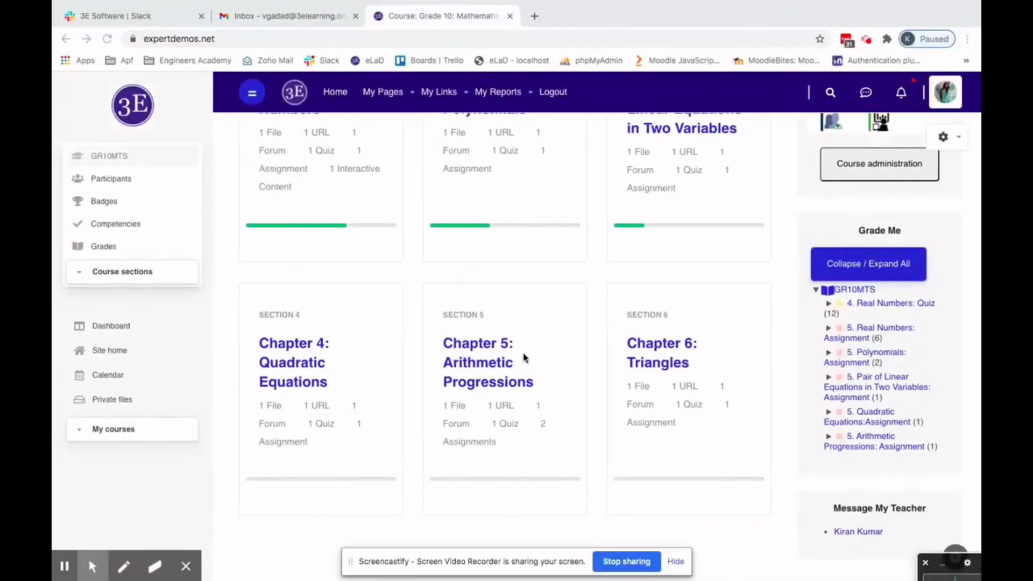
# - Open the Arithmetic Progressions assignment in Chapter 5 and view all its submissions
pyautogui.click(465, 362)
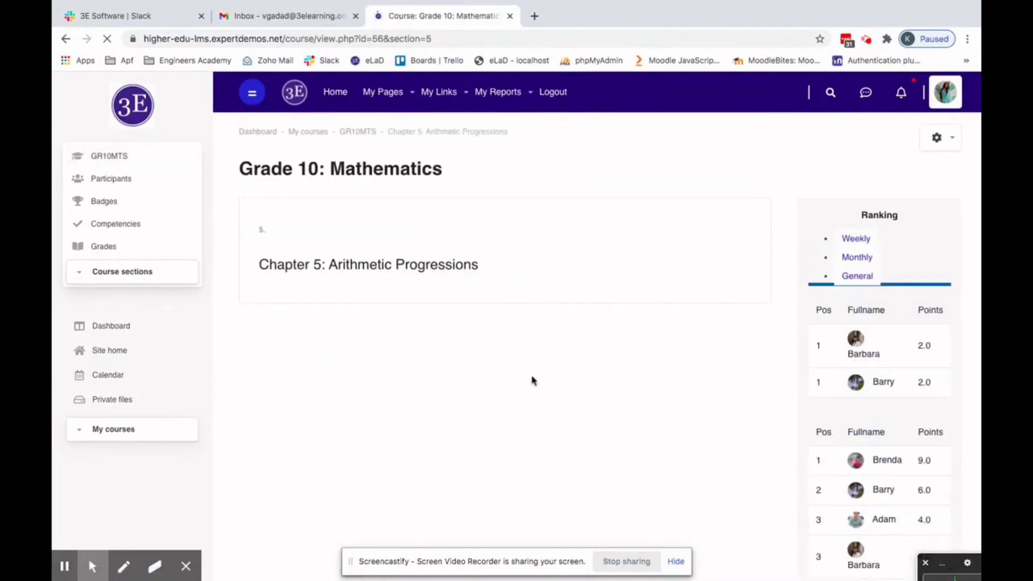
pyautogui.scroll(-3, 559, 382)
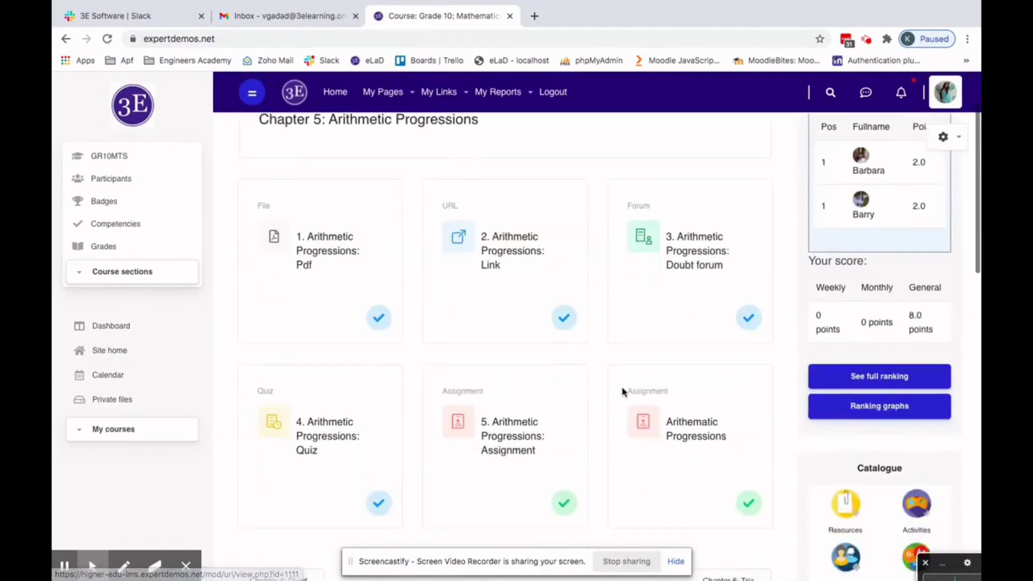
pyautogui.scroll(-3, 623, 391)
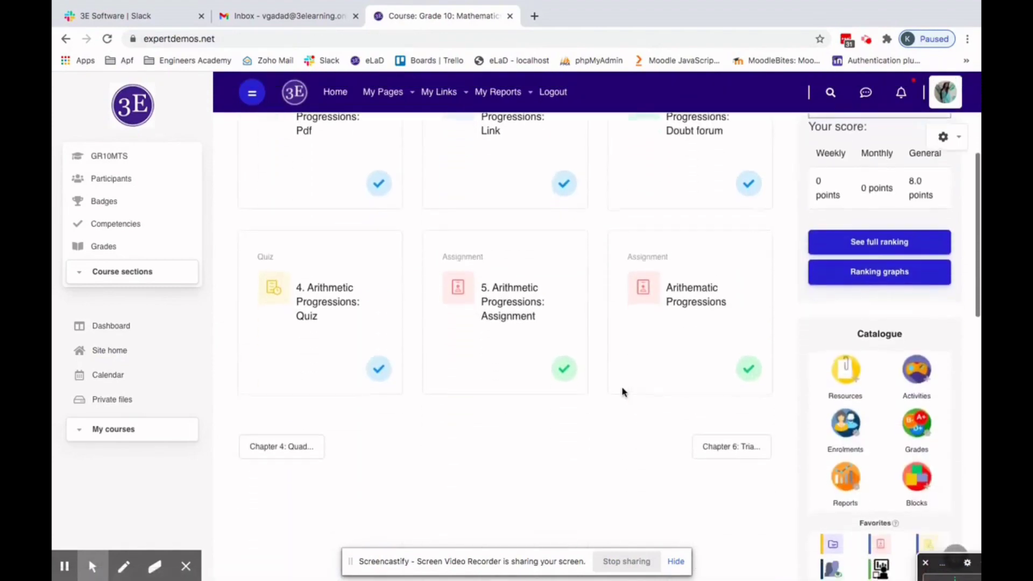
pyautogui.click(688, 293)
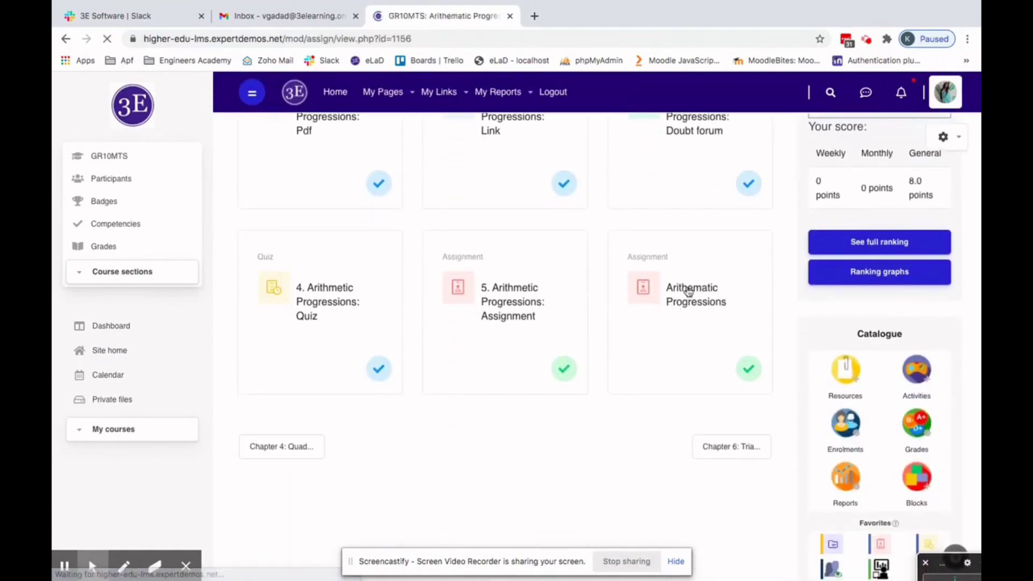
pyautogui.scroll(-3, 626, 341)
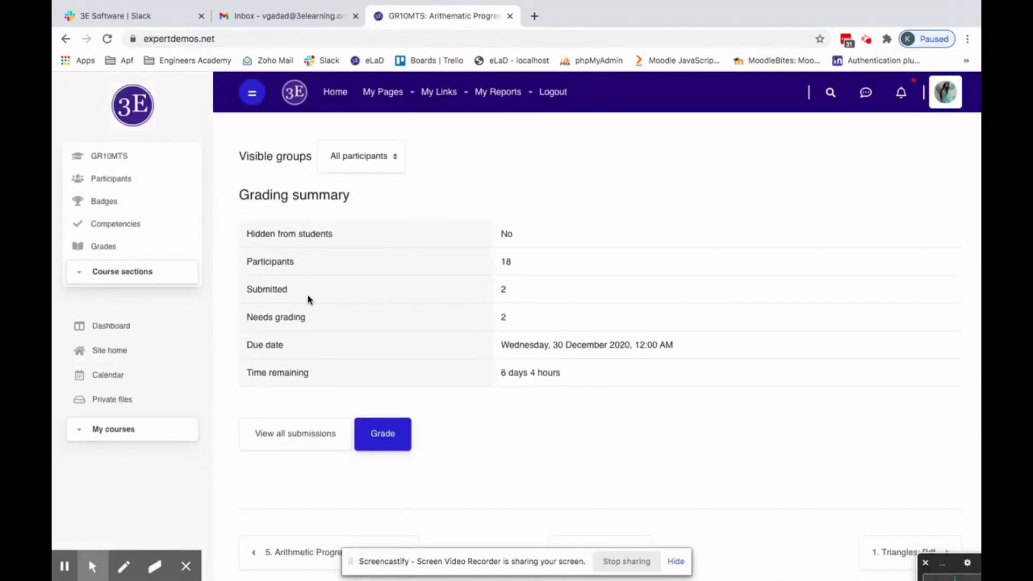
pyautogui.click(294, 434)
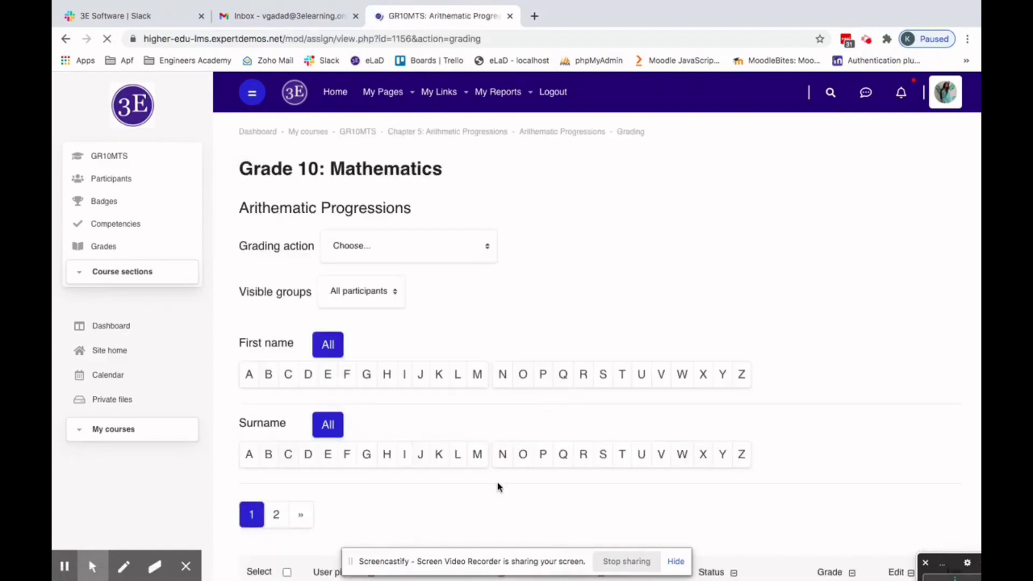
# - Open grading for the first submission marked Submitted for grading
pyautogui.scroll(-5, 498, 486)
pyautogui.scroll(-5, 498, 486)
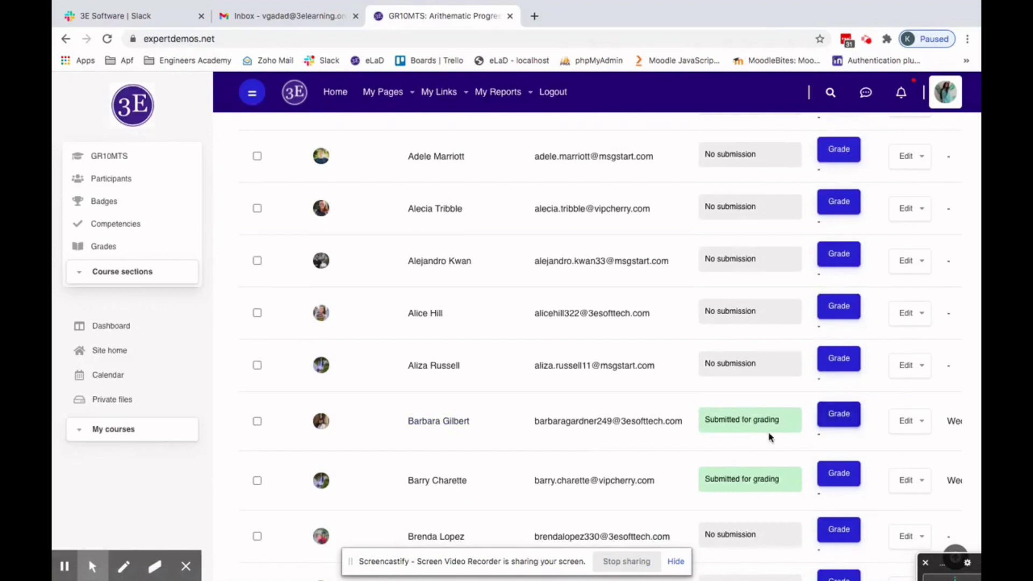
pyautogui.click(842, 417)
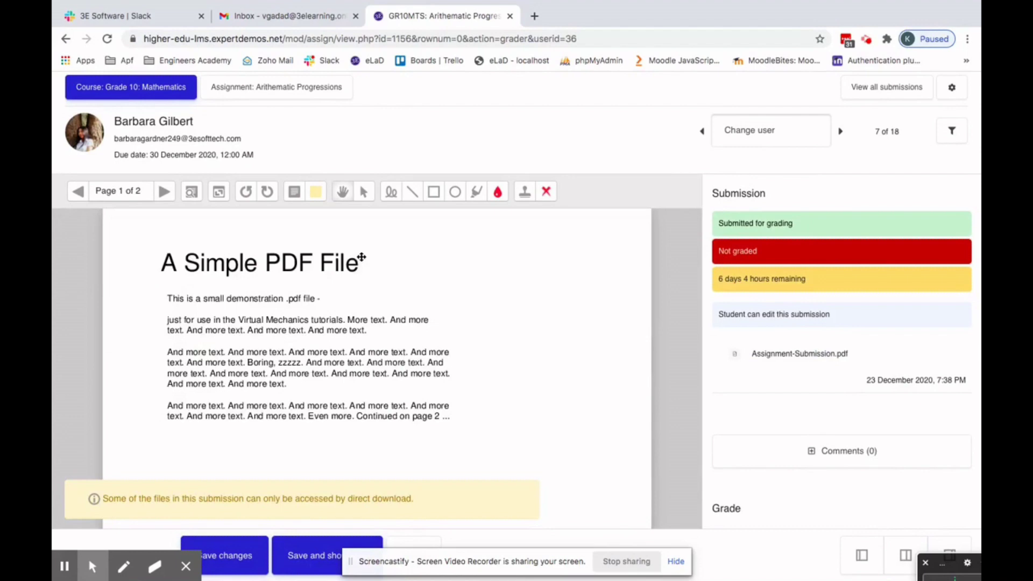
# - Flip between pages 1 and 2 of the submitted PDF
pyautogui.scroll(-5, 341, 318)
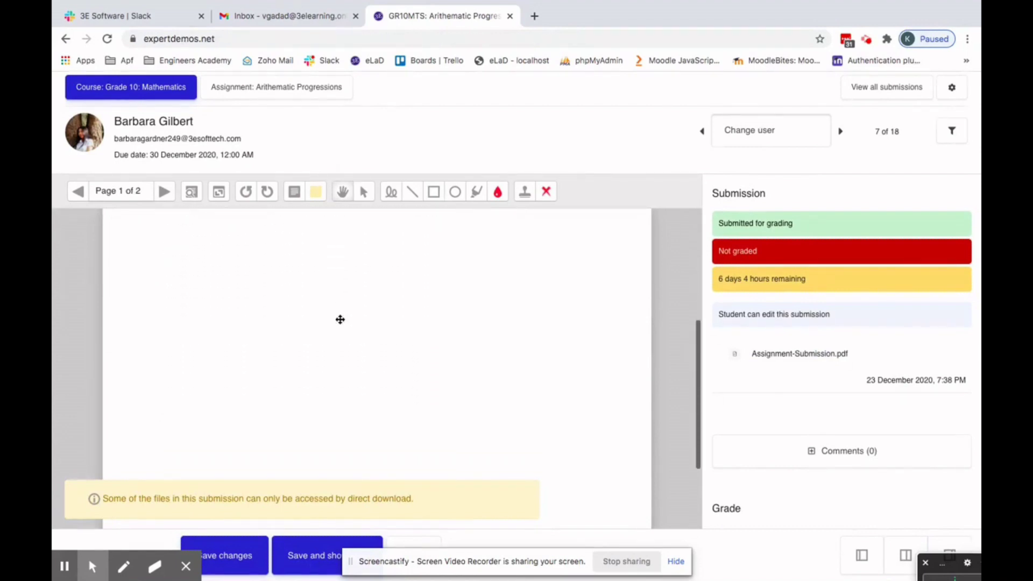
pyautogui.scroll(10, 340, 319)
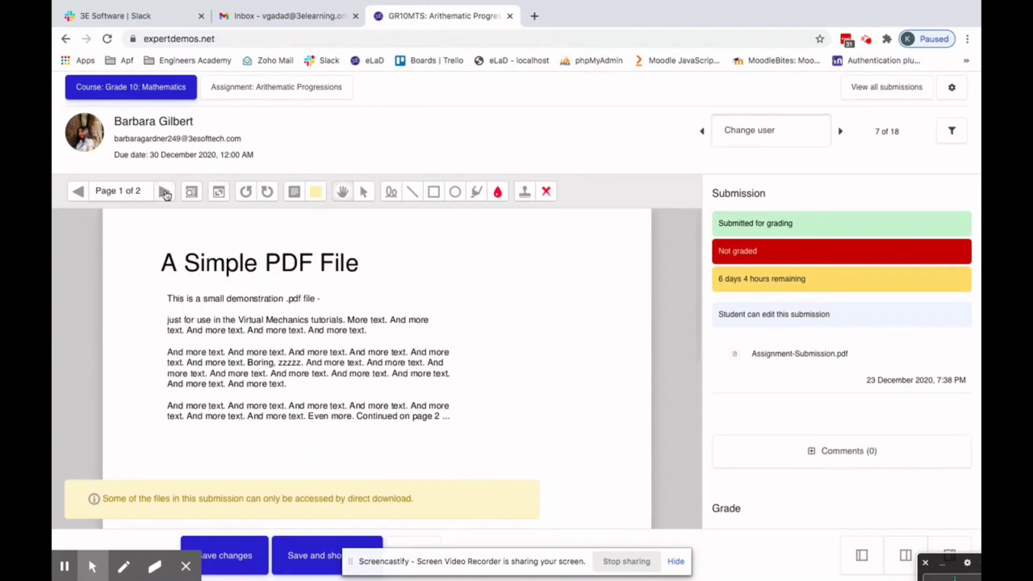
pyautogui.click(165, 193)
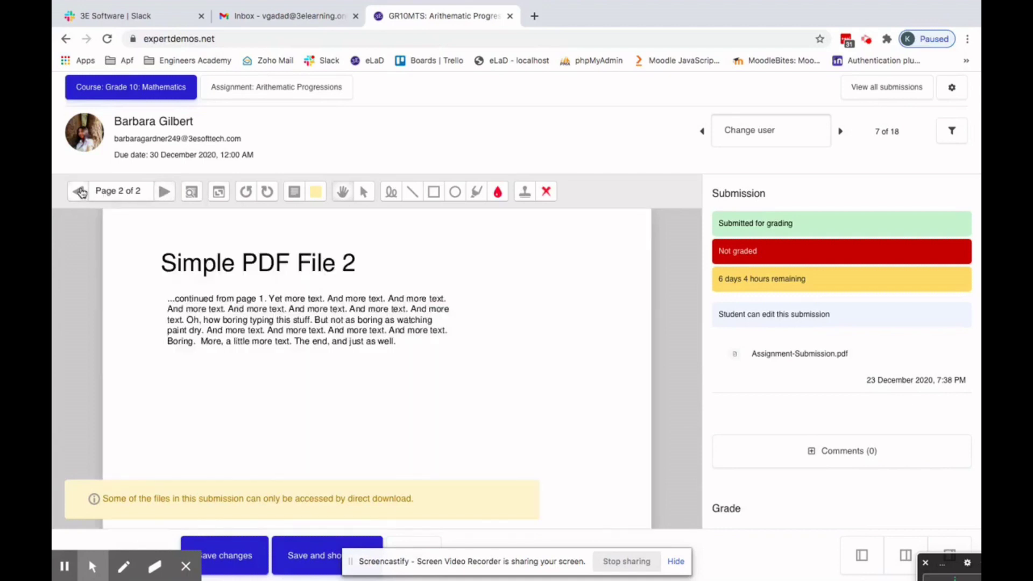
pyautogui.click(79, 191)
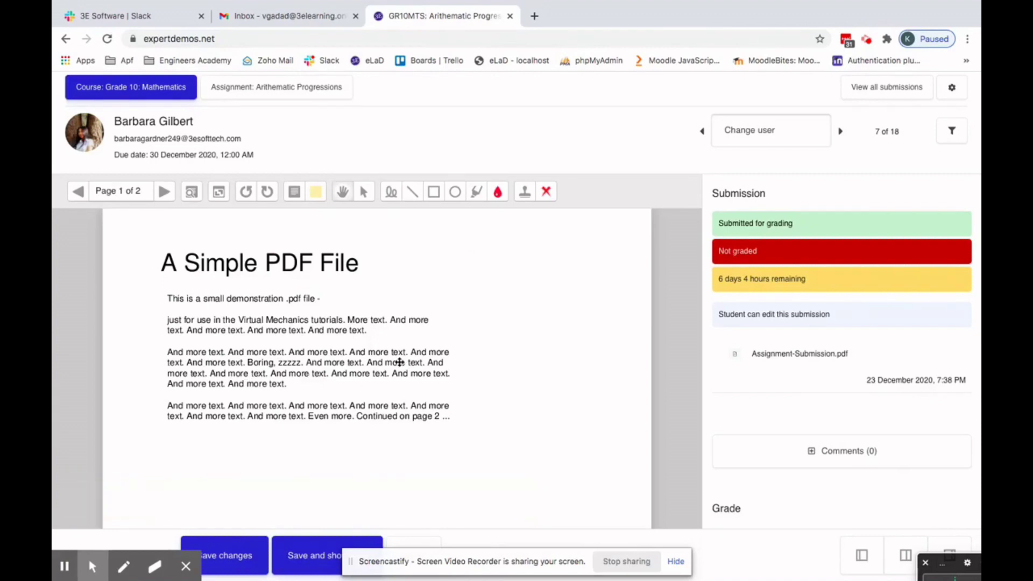
# - Choose the check-mark stamp and tick the paragraphs on page 1
pyautogui.click(546, 193)
pyautogui.click(545, 302)
pyautogui.click(446, 318)
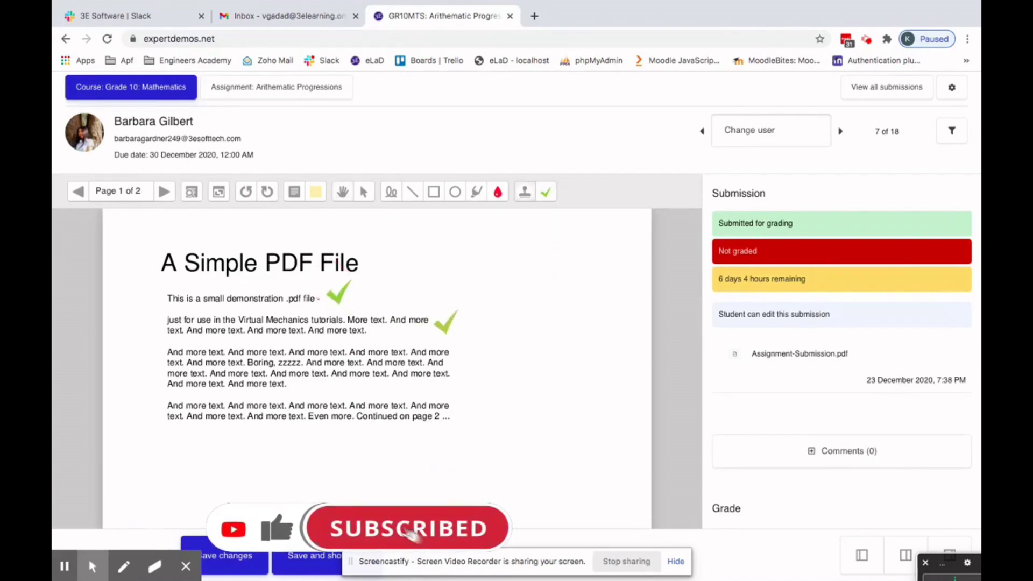
pyautogui.click(471, 357)
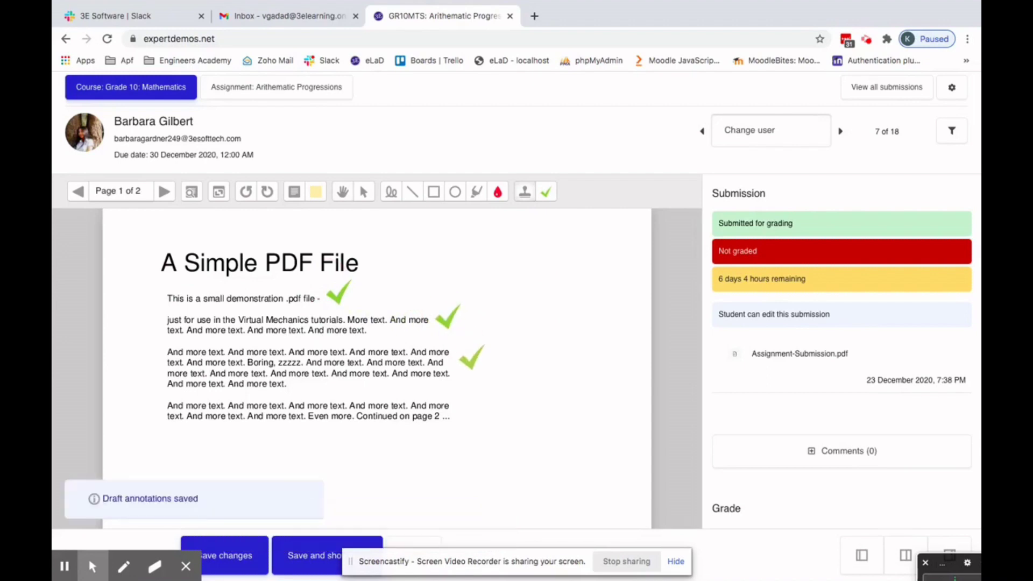
pyautogui.click(469, 404)
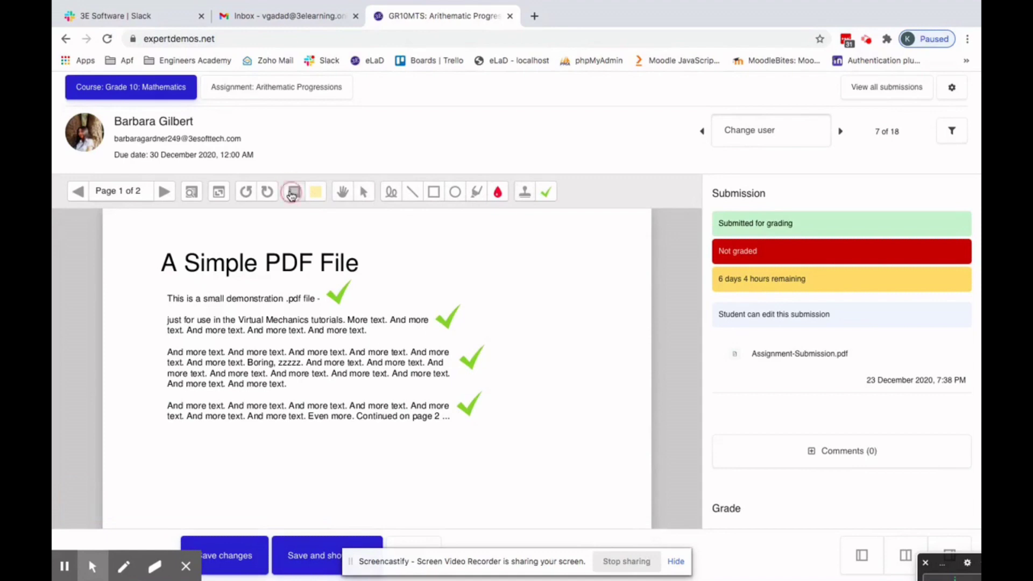
# - Add a 'Good' comment beside the PDF's opening lines and save the annotations
pyautogui.click(292, 193)
pyautogui.moveTo(371, 288); pyautogui.dragTo(499, 335)
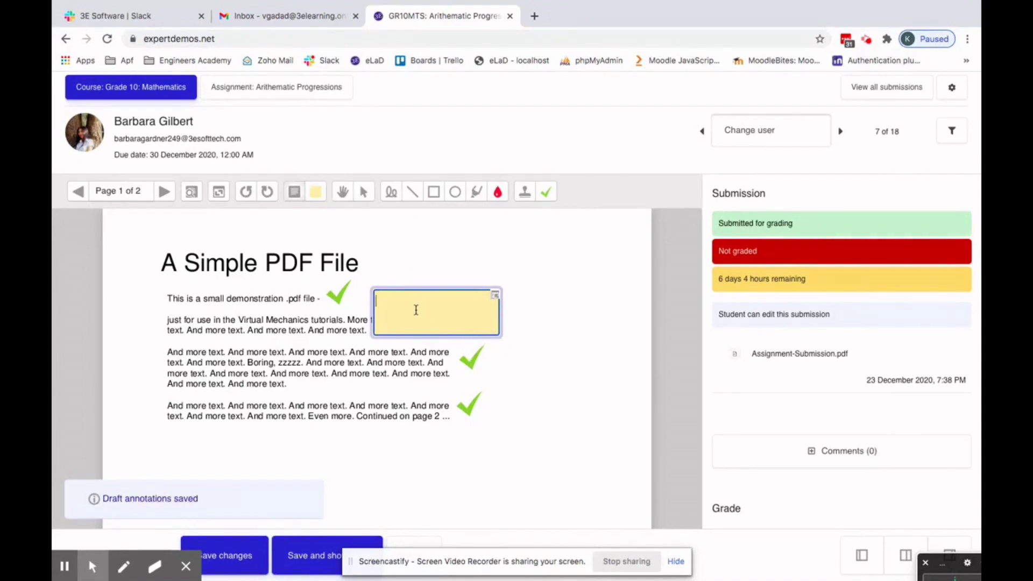
pyautogui.write('Good')
pyautogui.press('BackSpace')
pyautogui.press('BackSpace')
pyautogui.press('BackSpace')
pyautogui.press('BackSpace')
pyautogui.write('Good')
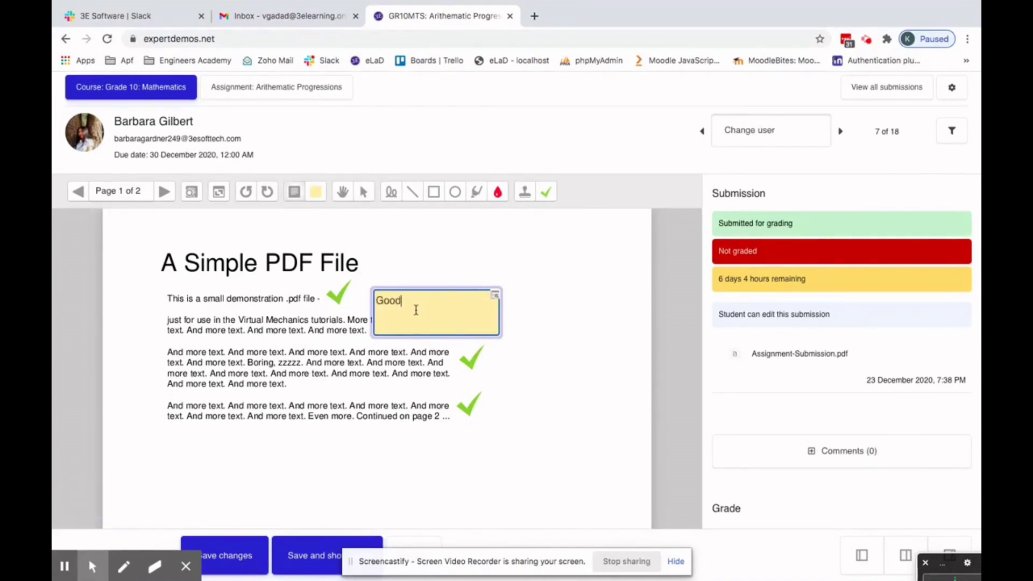
pyautogui.click(510, 332)
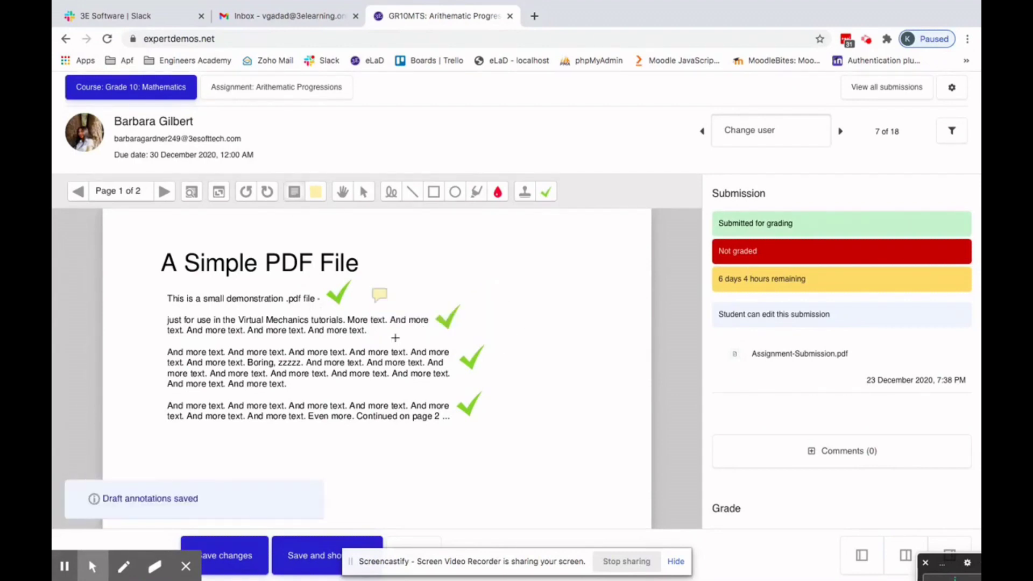
pyautogui.click(381, 295)
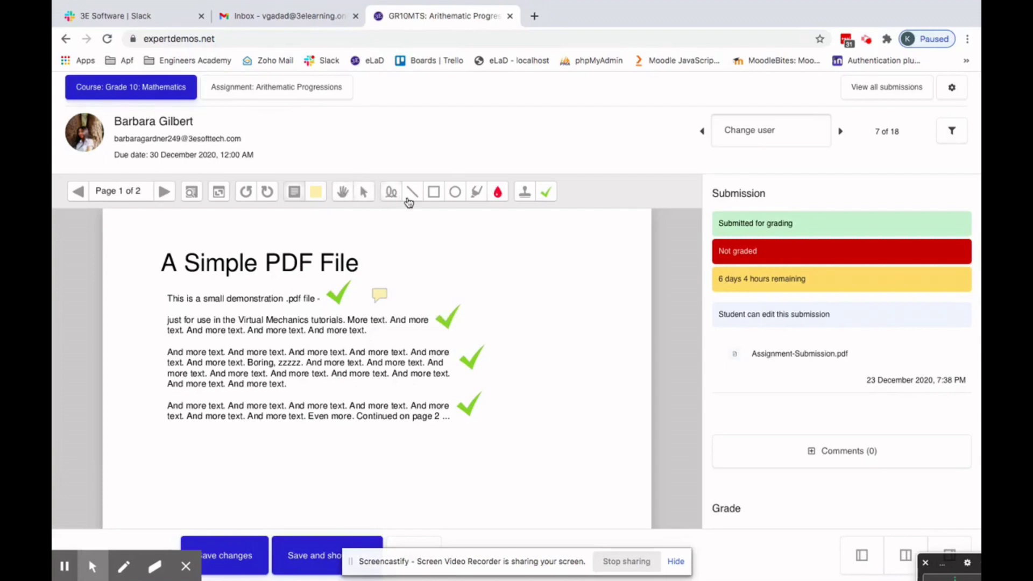
pyautogui.scroll(-1, 519, 343)
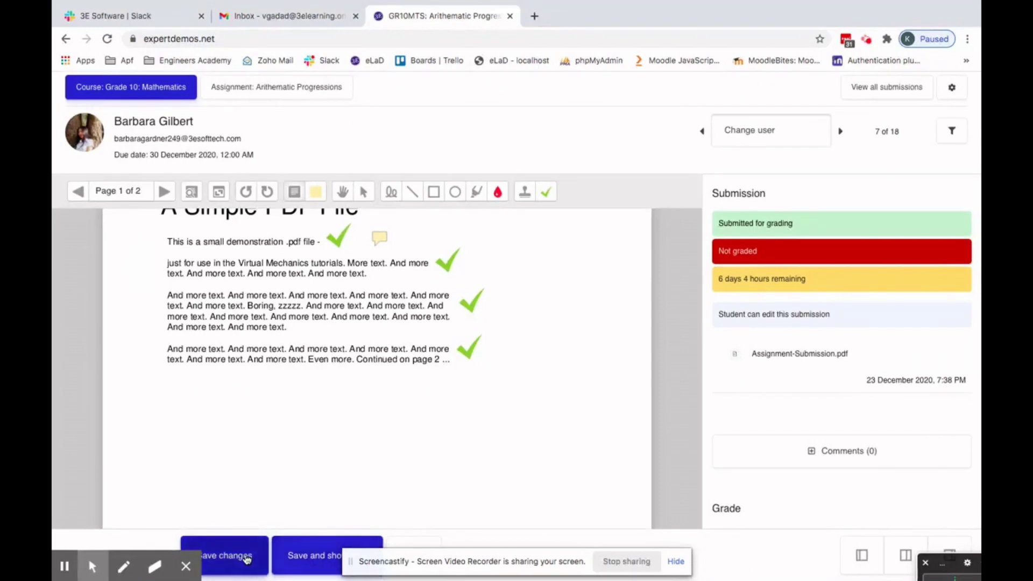
pyautogui.click(247, 558)
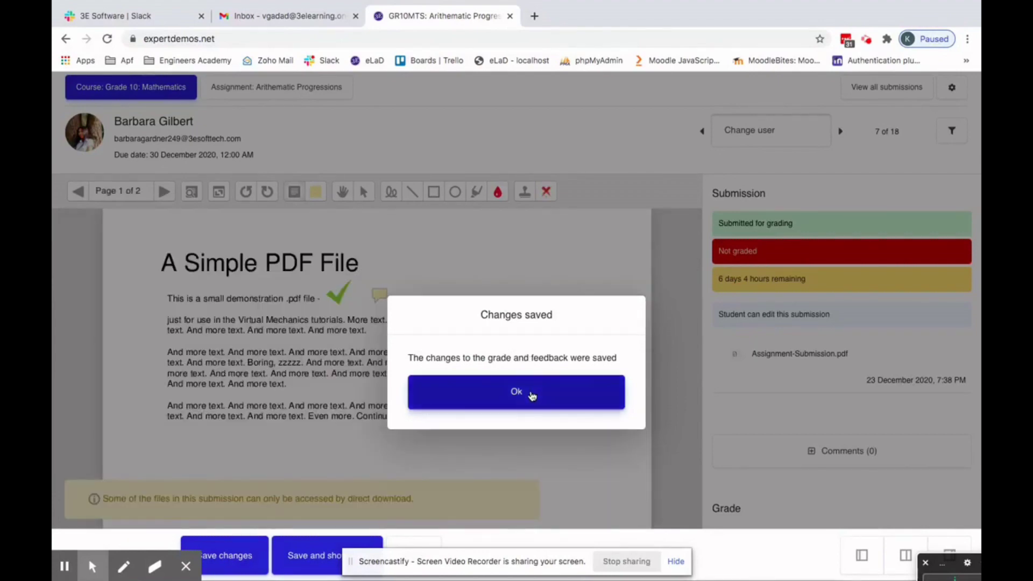
# - Dismiss the Changes saved confirmation and go to the Grade out of 100 field
pyautogui.click(532, 395)
pyautogui.scroll(-3, 772, 431)
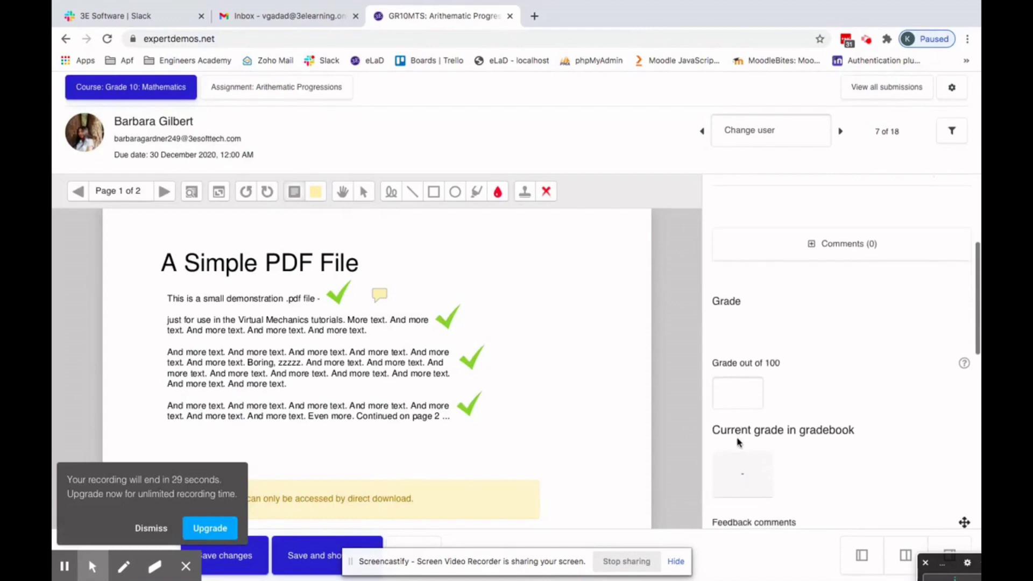
pyautogui.click(738, 396)
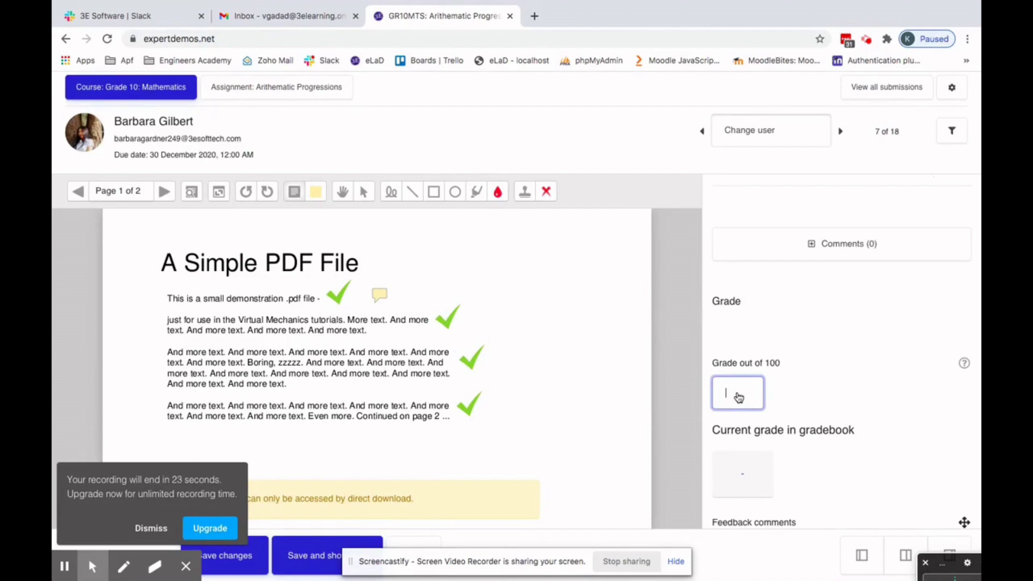
# - Save the 70/100 grade with the PDF annotations and close the 'Changes saved' dialog
pyautogui.scroll(-9, 848, 447)
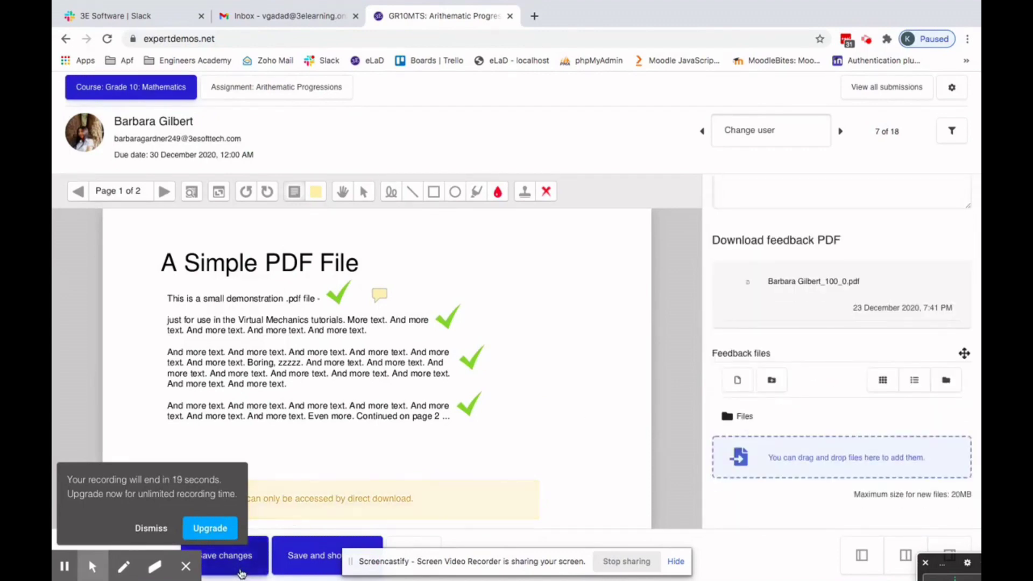
pyautogui.click(240, 570)
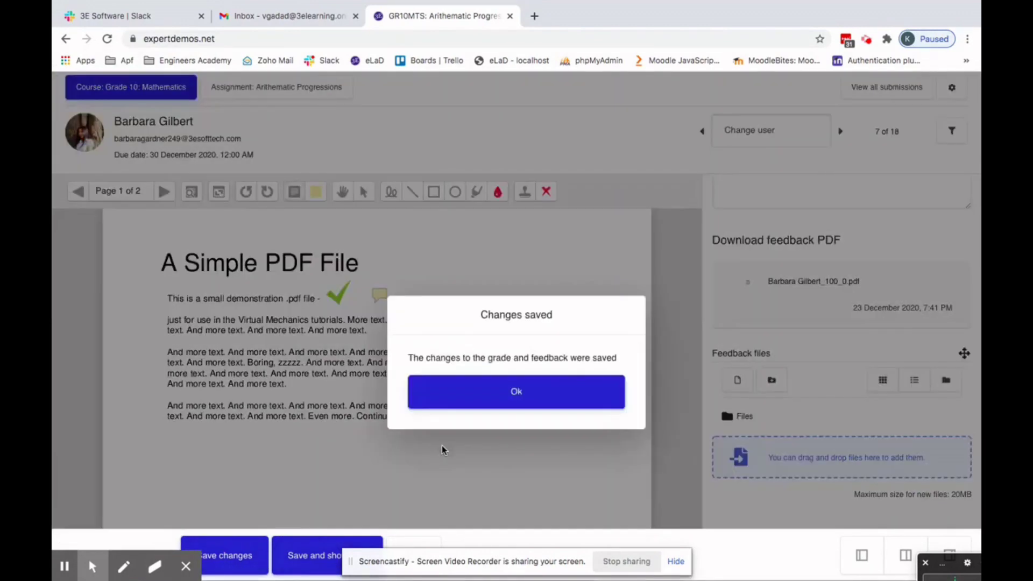
pyautogui.click(521, 392)
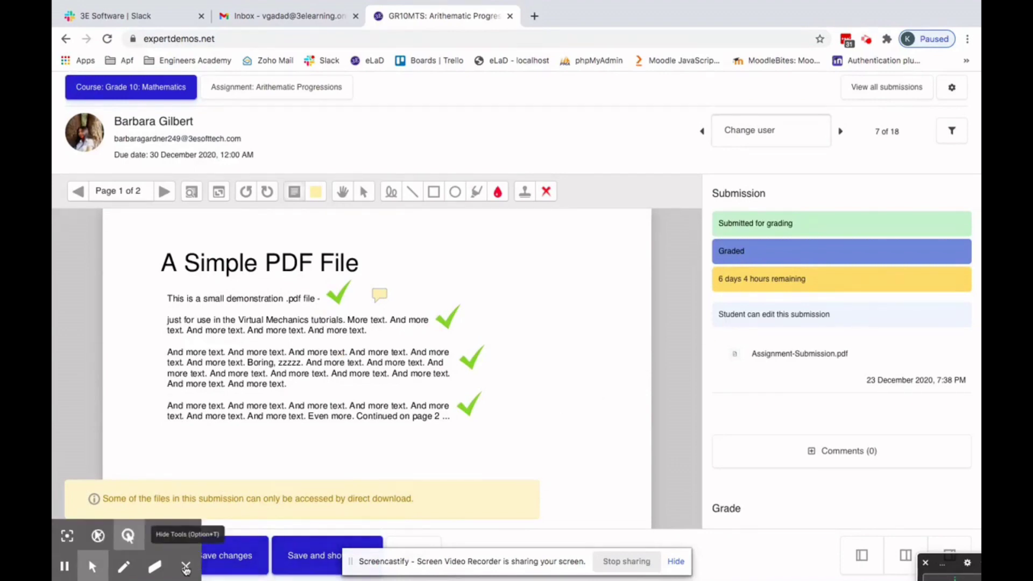
pyautogui.click(185, 567)
# - Save the changes again and confirm the grade out of 100 reads 70.00
pyautogui.click(185, 568)
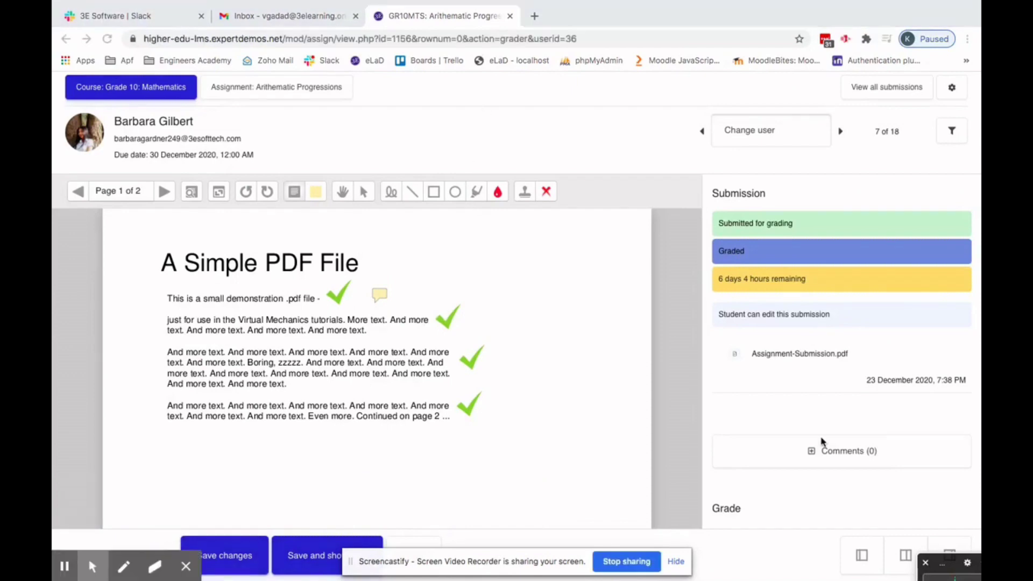
pyautogui.scroll(-4, 751, 426)
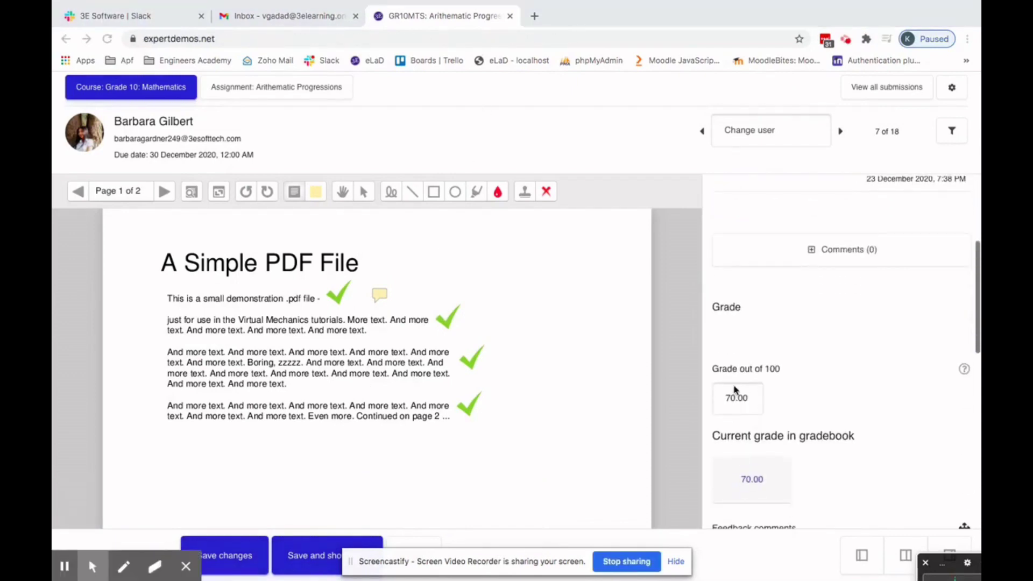
pyautogui.scroll(-2, 755, 408)
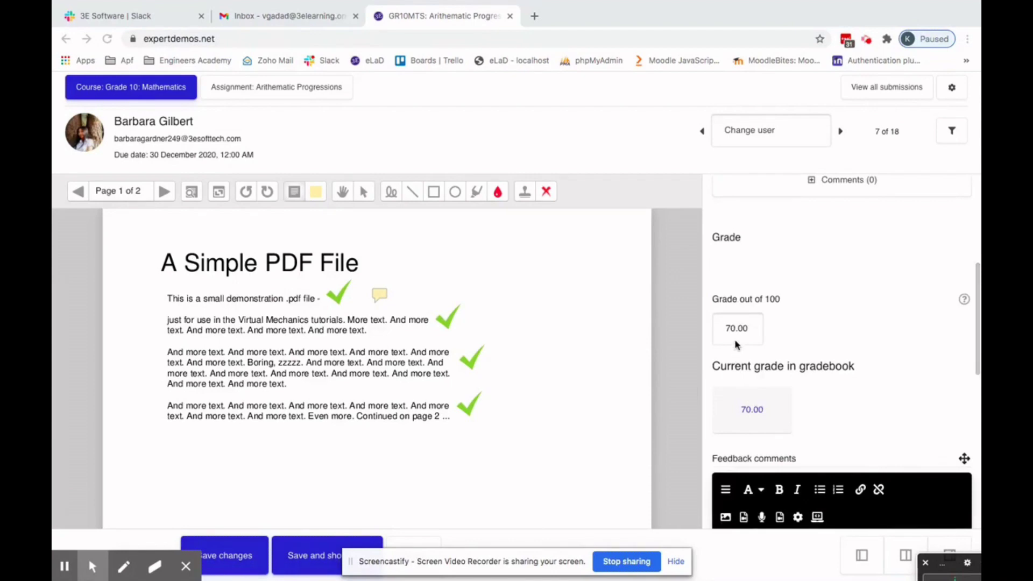
pyautogui.doubleClick(743, 327)
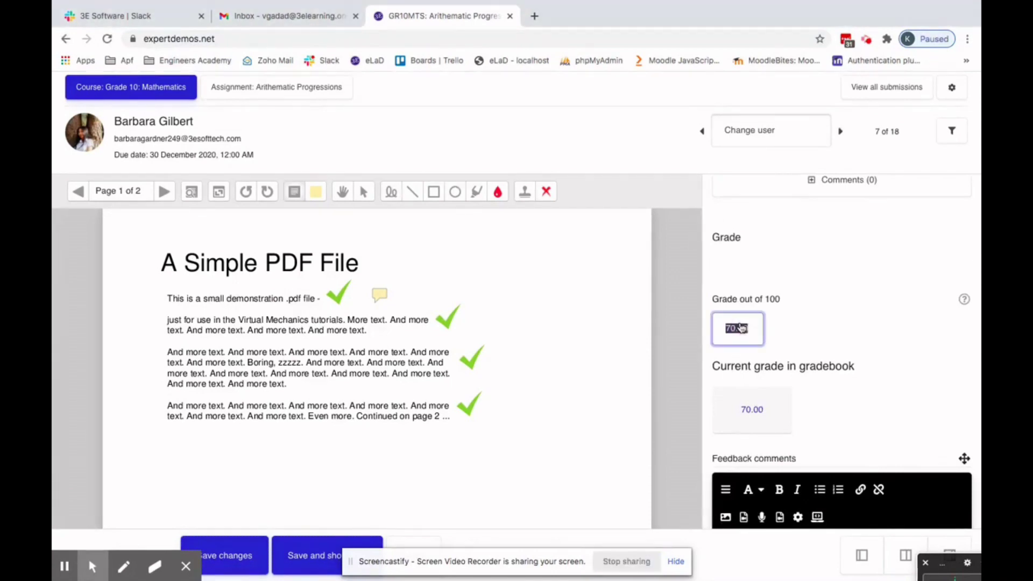
# - Switch to the student's incognito window showing the Arithematic Progressions submission status
pyautogui.scroll(-1, 609, 384)
pyautogui.scroll(-5, 608, 384)
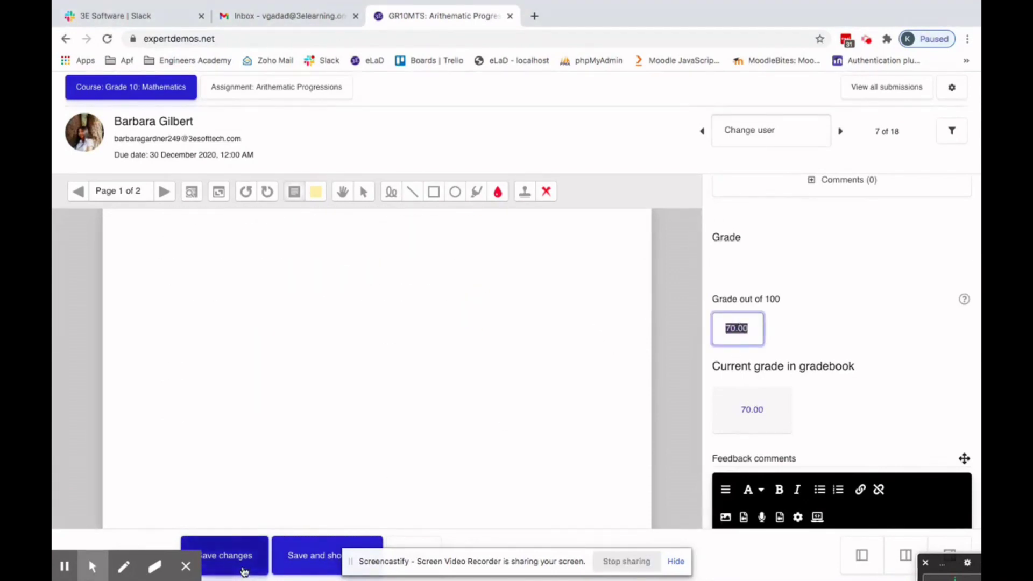
pyautogui.scroll(5, 438, 408)
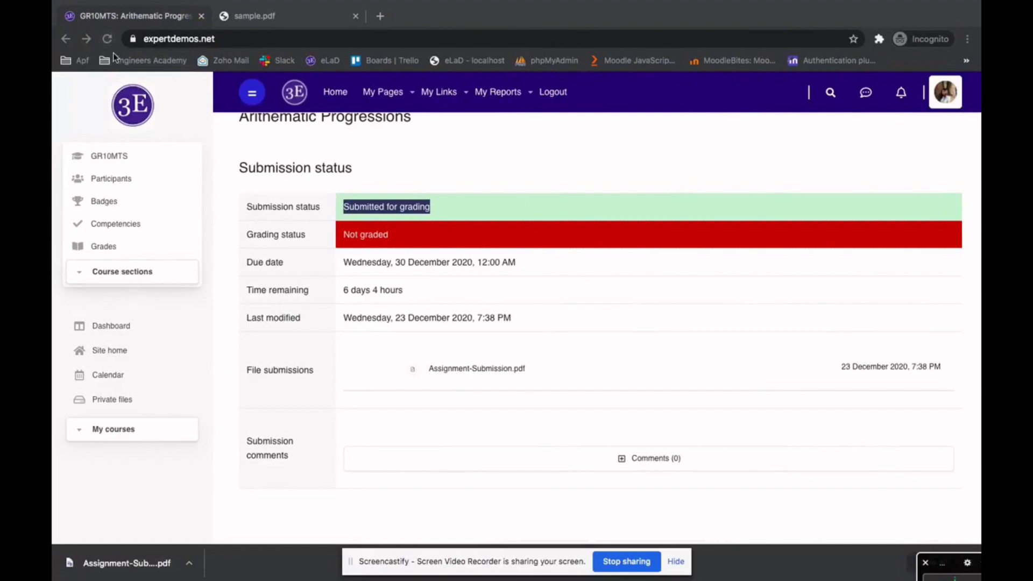
pyautogui.click(107, 38)
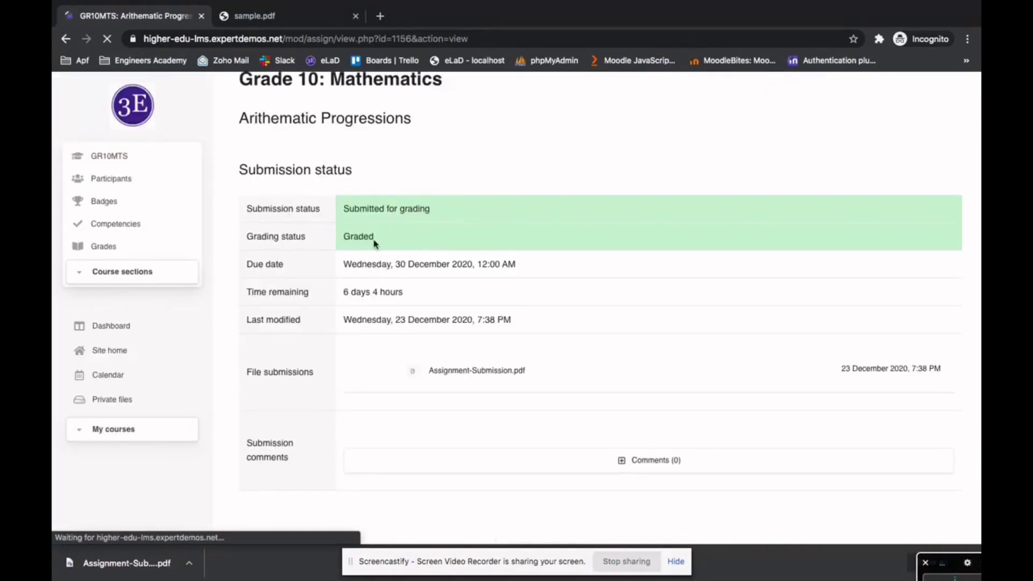
# - Check the student's feedback shows 70.00 / 100.00 and who graded it, then open the annotated PDF
pyautogui.scroll(-3, 503, 431)
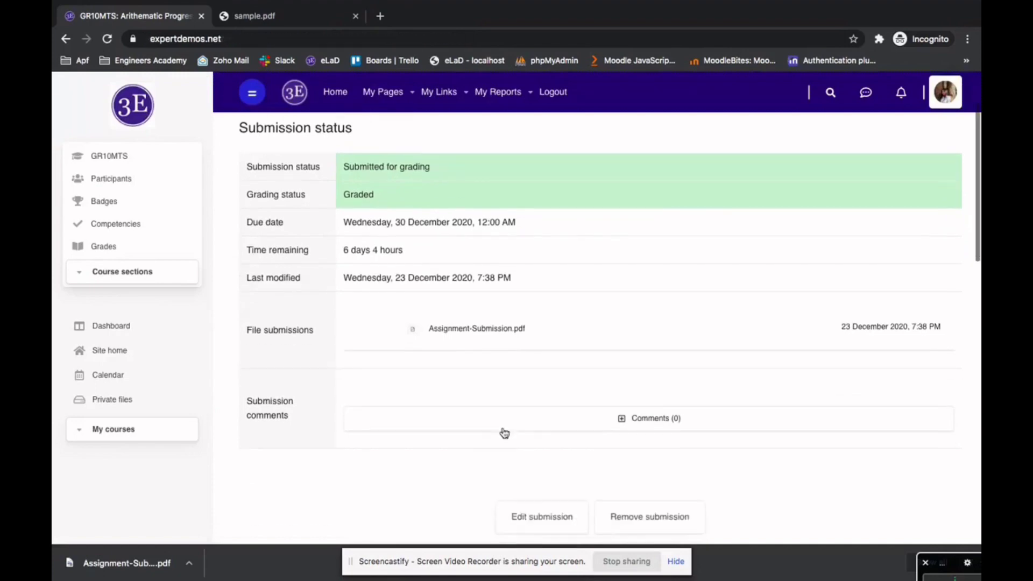
pyautogui.scroll(-6, 503, 433)
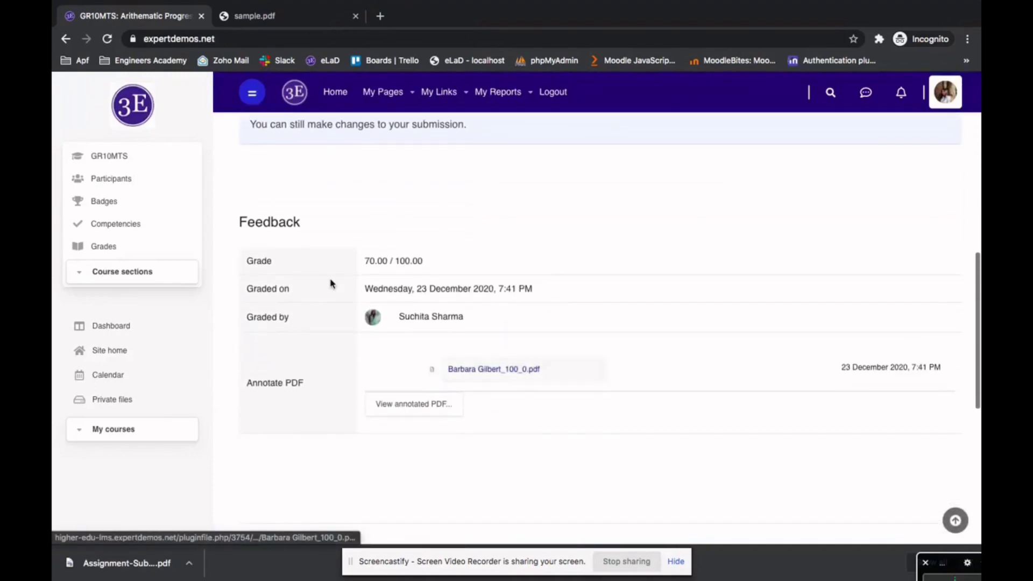
pyautogui.doubleClick(257, 261)
pyautogui.tripleClick(423, 317)
pyautogui.click(521, 317)
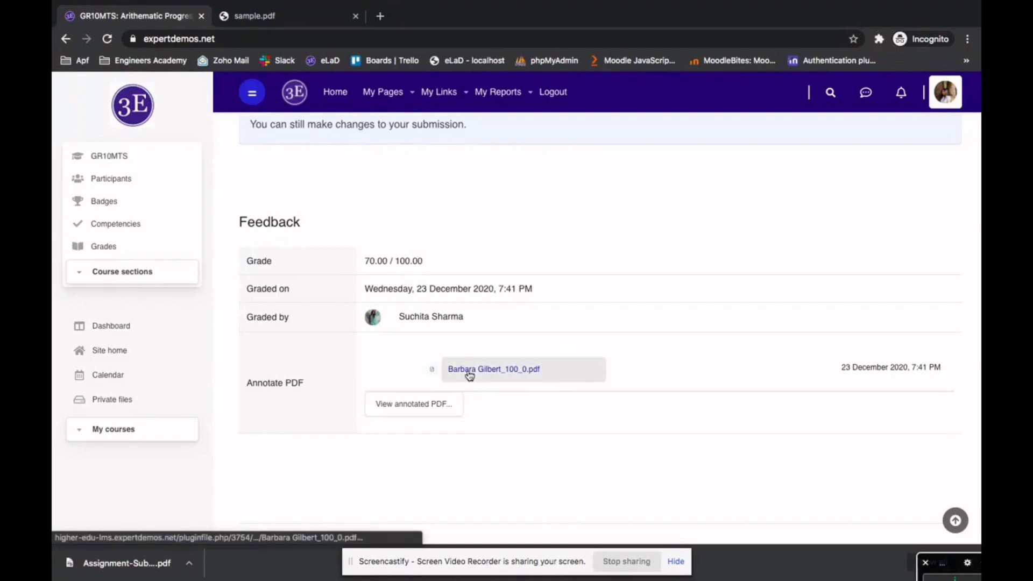
pyautogui.click(405, 411)
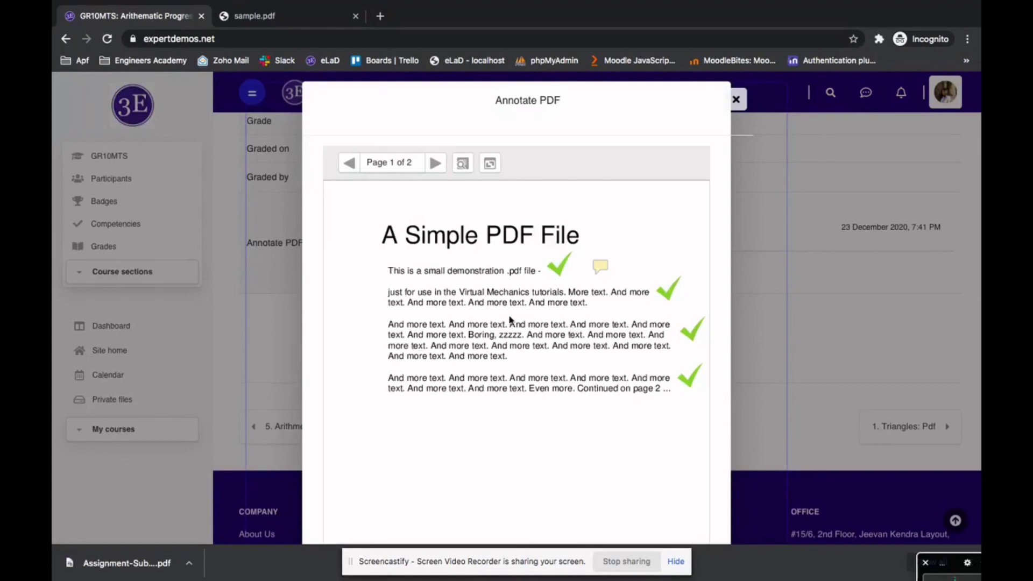
# - Open the comment note on the first line to read the 'Good' comment
pyautogui.scroll(-2, 560, 294)
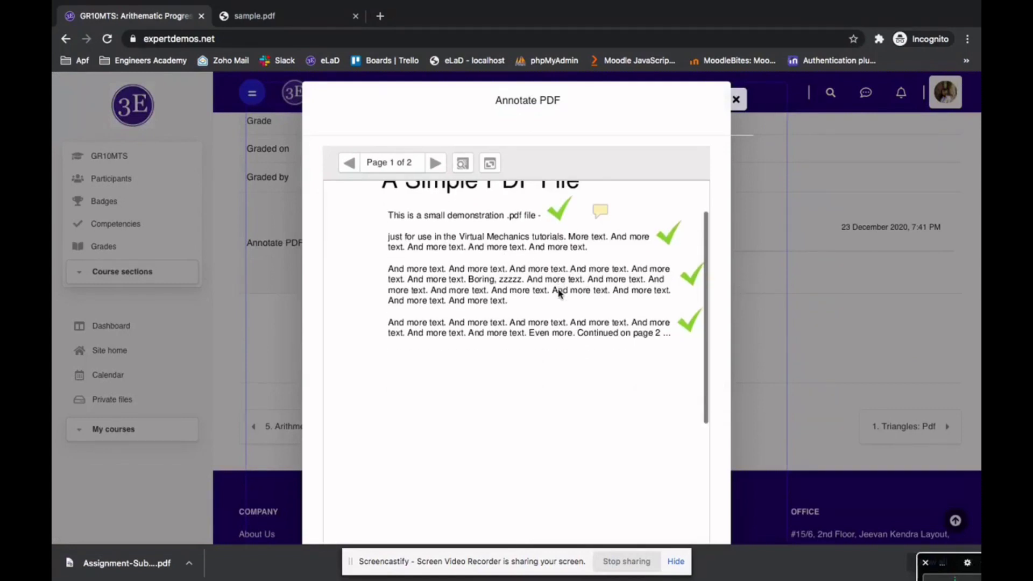
pyautogui.scroll(2, 560, 292)
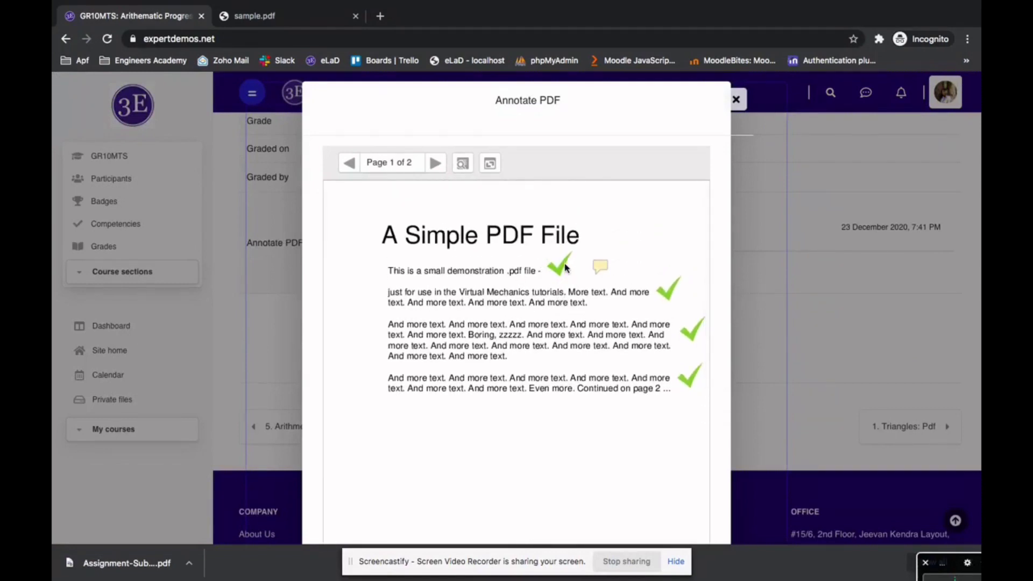
pyautogui.scroll(-1, 565, 281)
pyautogui.click(600, 247)
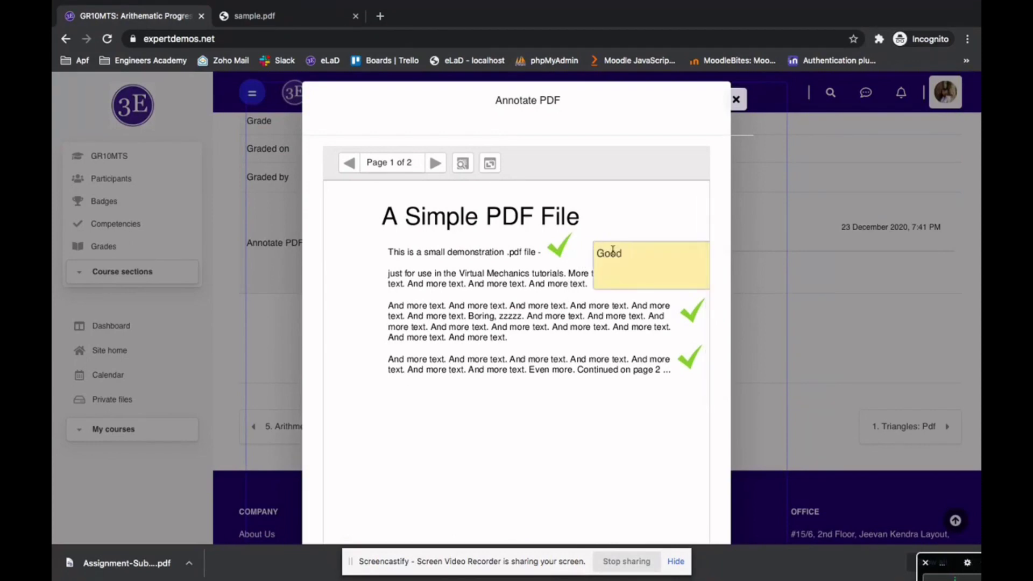
pyautogui.click(595, 317)
pyautogui.click(611, 256)
pyautogui.scroll(-5, 579, 312)
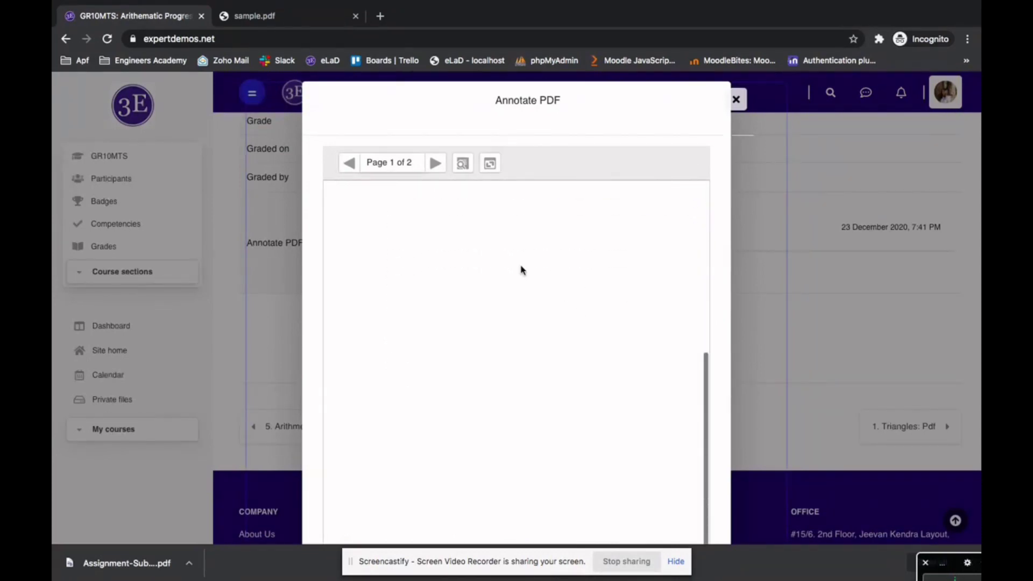
# - Review the check marks on pages 2 and 1, then close the annotated PDF viewer
pyautogui.click(433, 168)
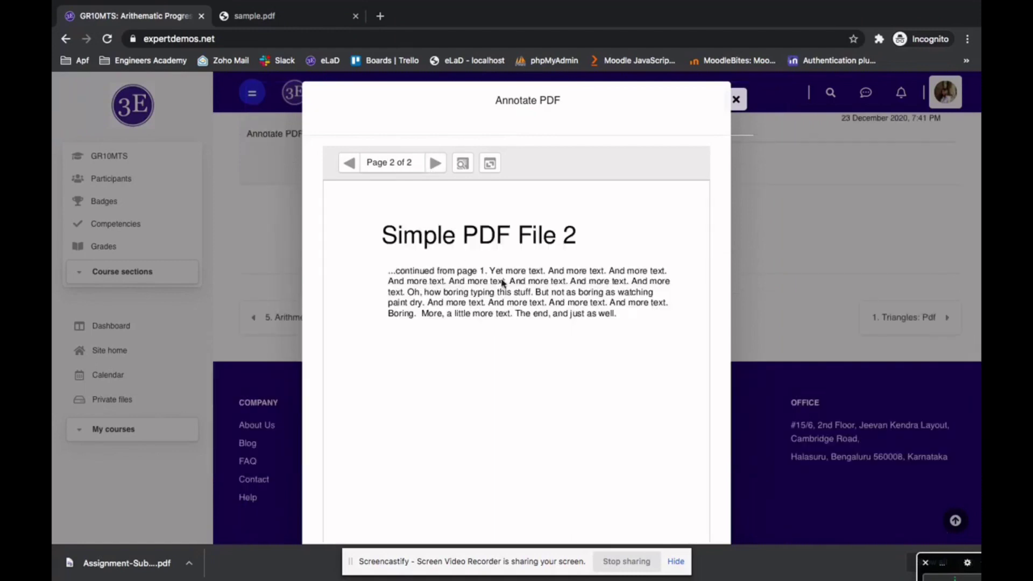
pyautogui.click(350, 163)
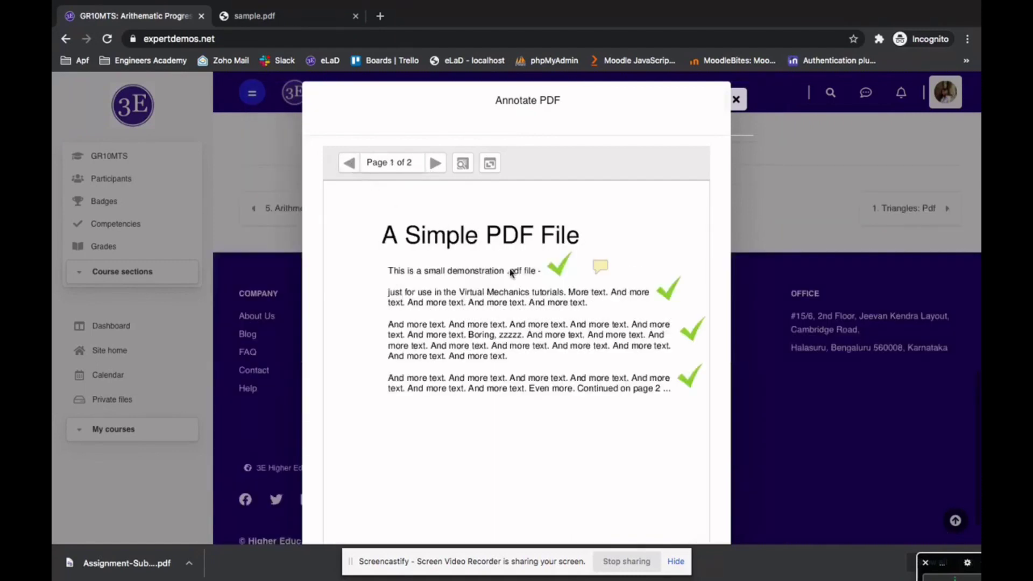
pyautogui.scroll(-5, 571, 250)
pyautogui.scroll(5, 571, 250)
pyautogui.click(736, 99)
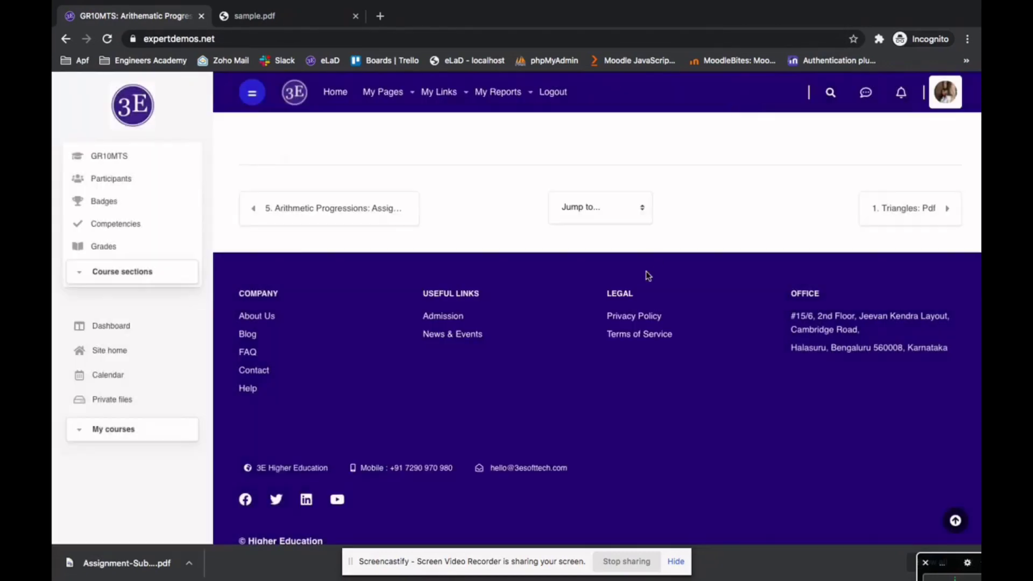
pyautogui.scroll(-1, 518, 383)
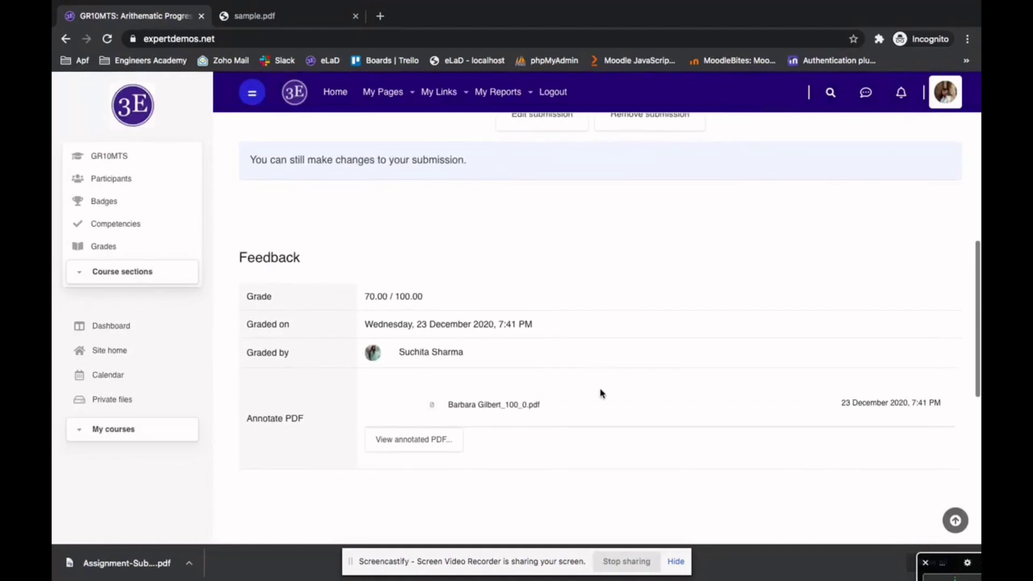